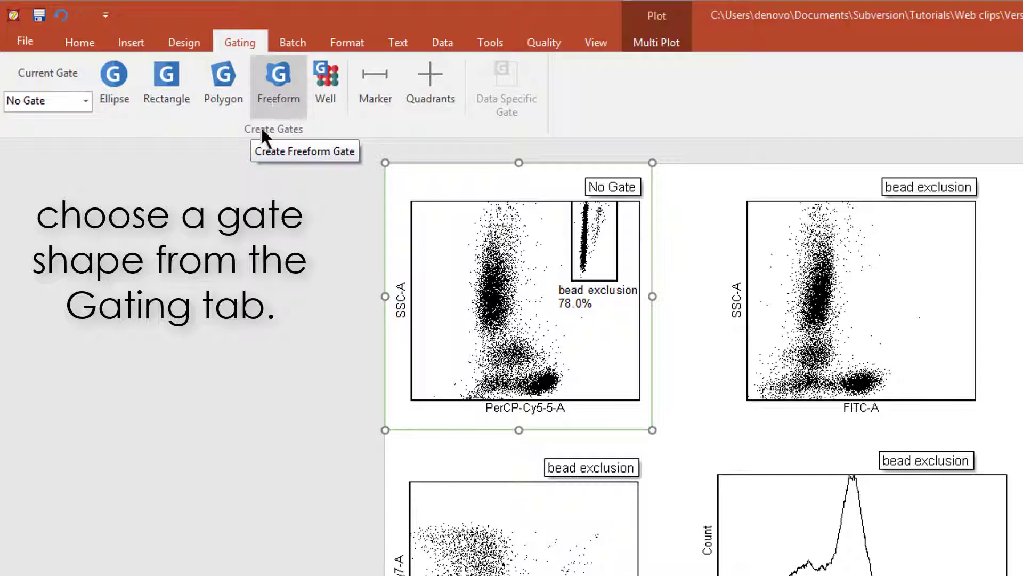
Draw a blue ellipse gate named 'my gate' around the main high-SSC population
{"action": "left_click", "coordinate": [113, 94]}
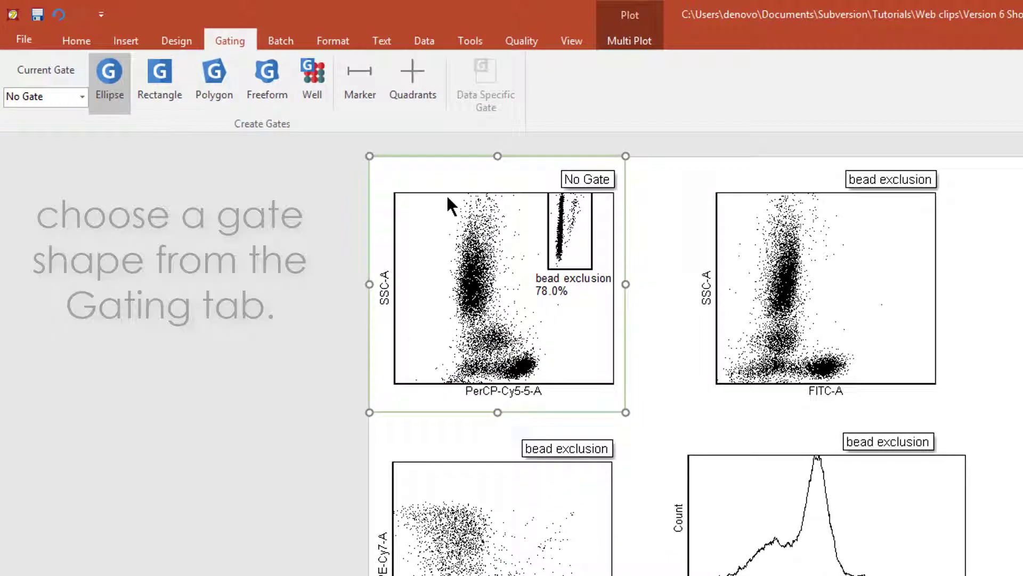
{"action": "left_click_drag", "start_coordinate": [448, 197], "coordinate": [511, 320]}
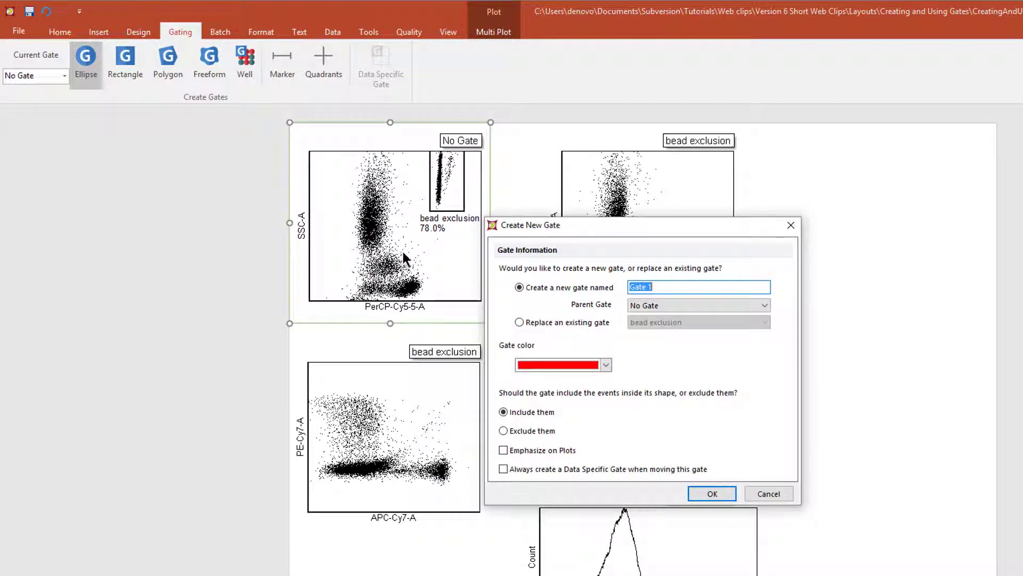
{"action": "type", "text": "my gate"}
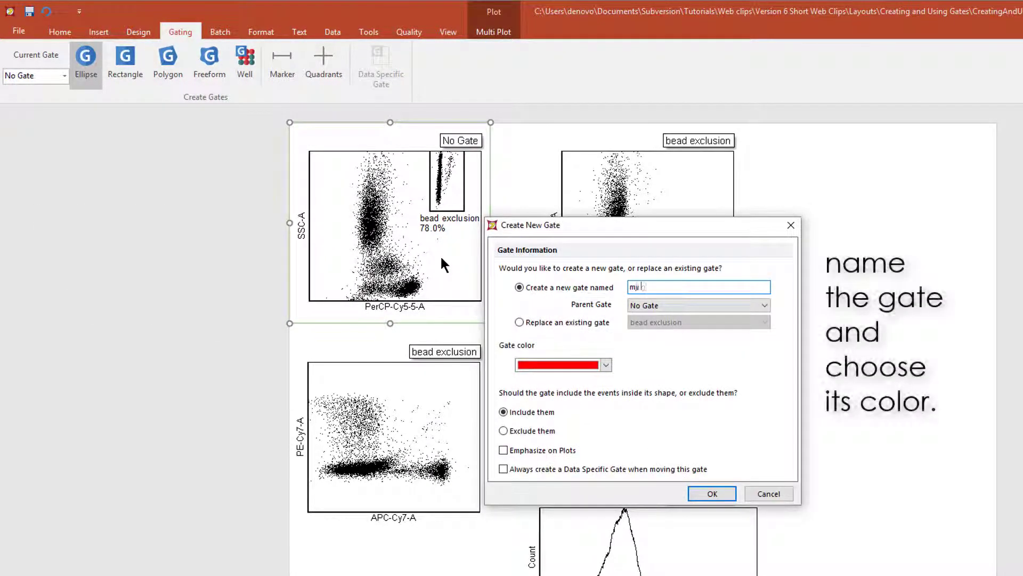
{"action": "left_click", "coordinate": [605, 365]}
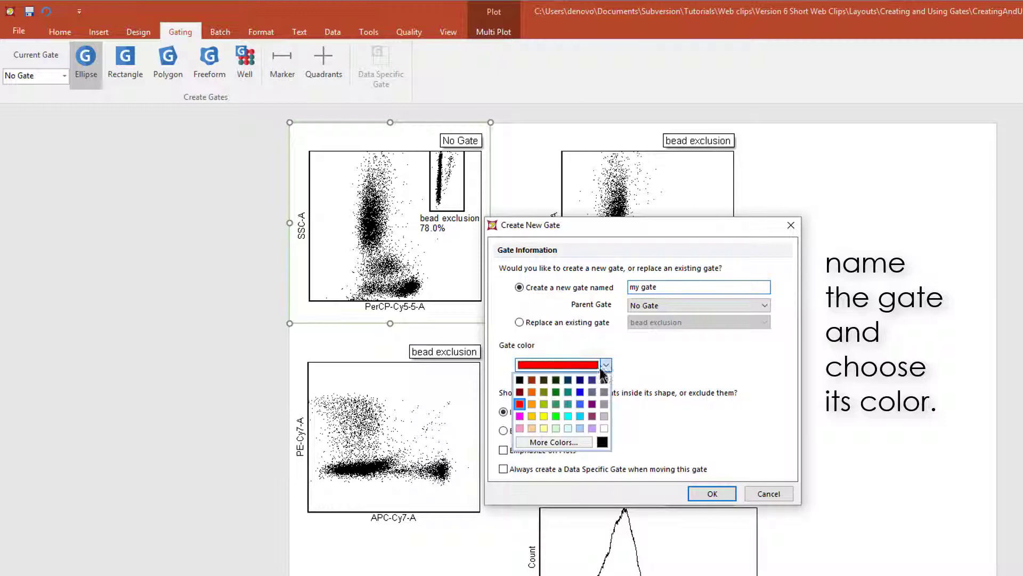
{"action": "left_click", "coordinate": [581, 392]}
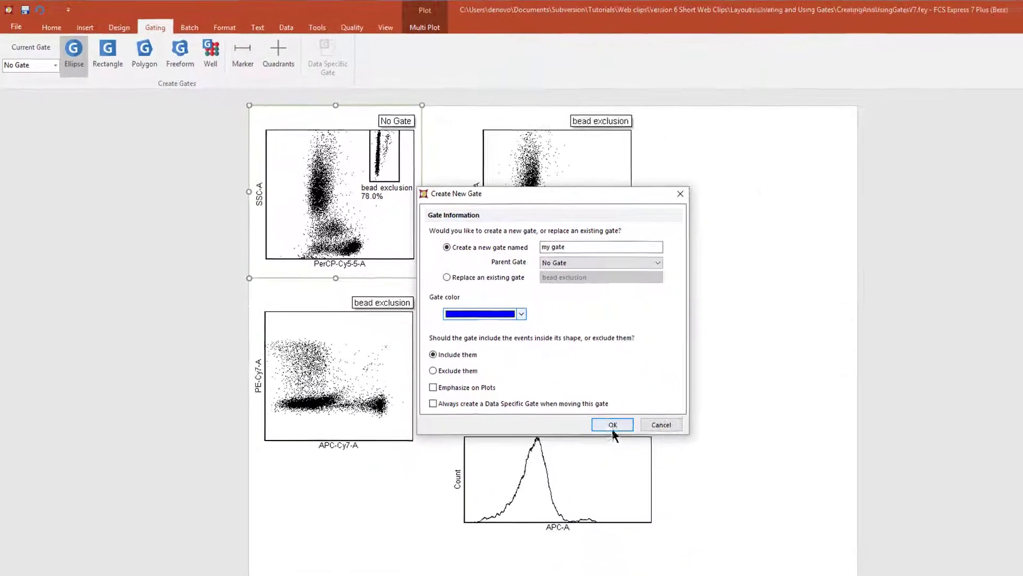
{"action": "left_click", "coordinate": [613, 426]}
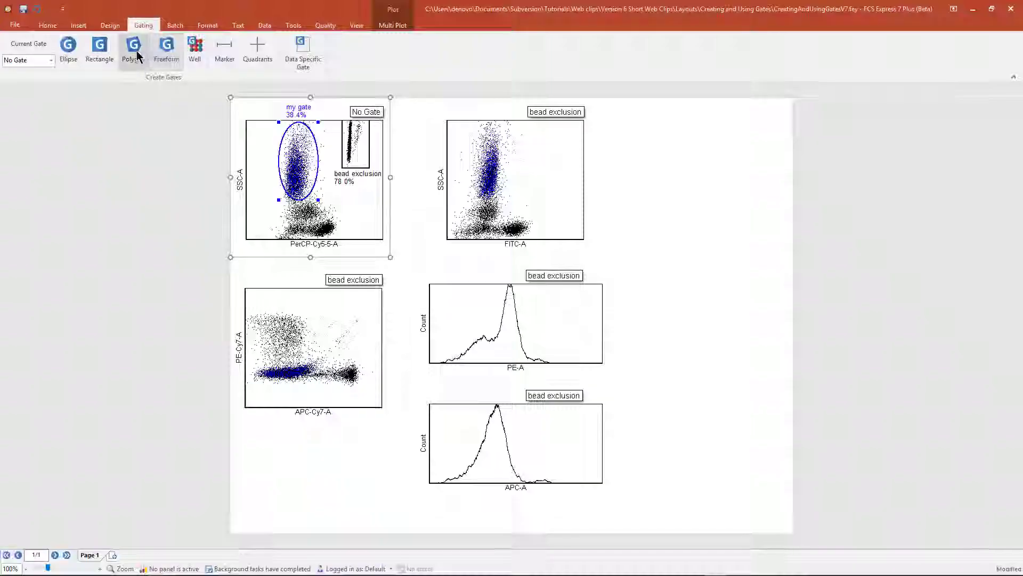
Outline the low-SSC cluster with a polygon gate named 'cells'
{"action": "left_click", "coordinate": [135, 52]}
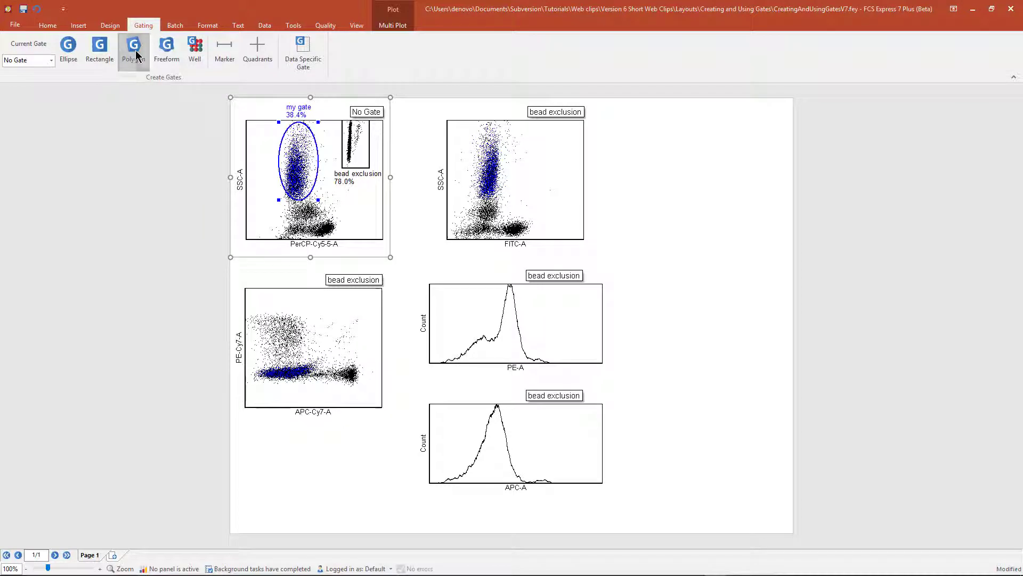
{"action": "left_click", "coordinate": [311, 223]}
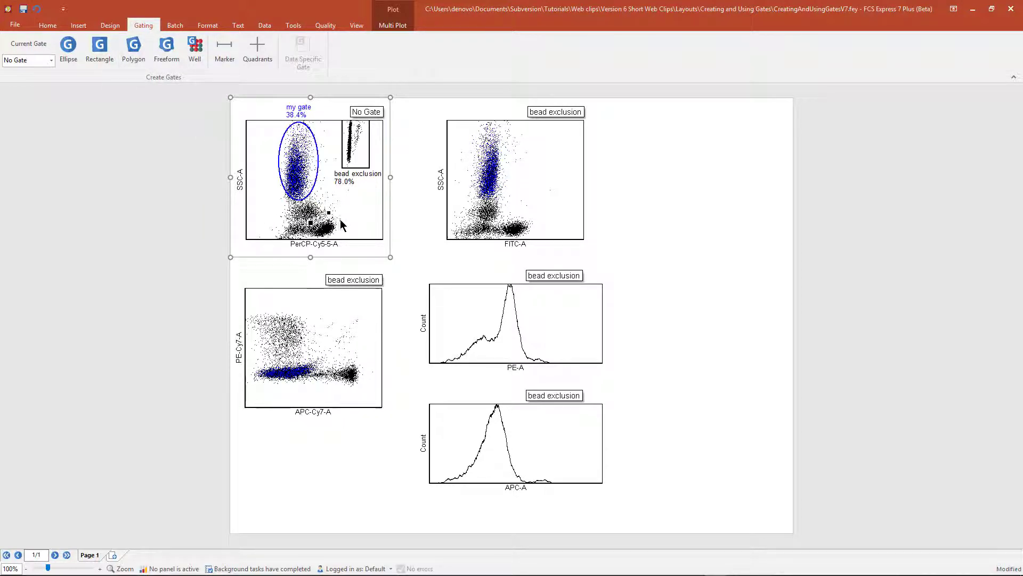
{"action": "left_click", "coordinate": [340, 220]}
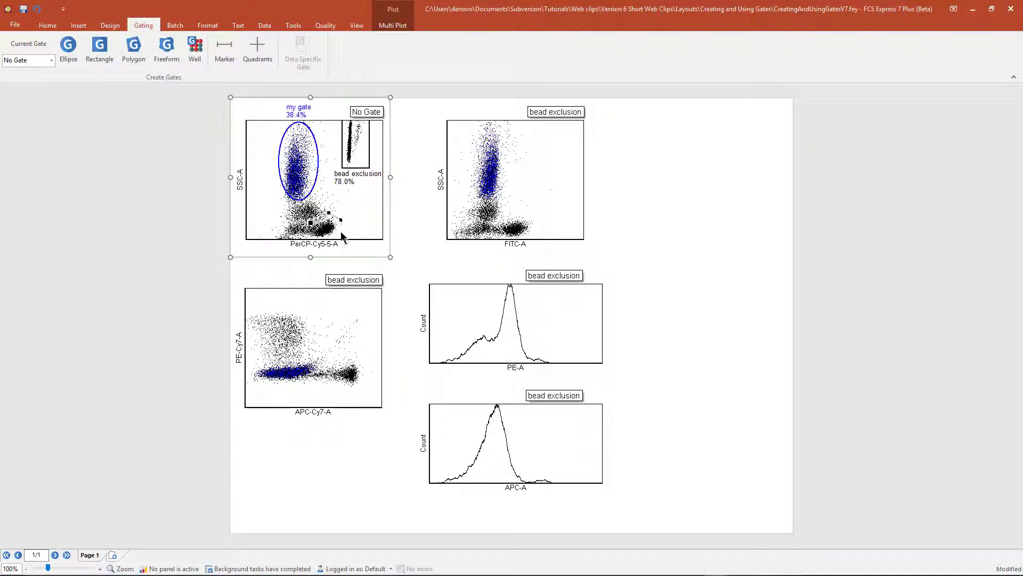
{"action": "left_click", "coordinate": [311, 224]}
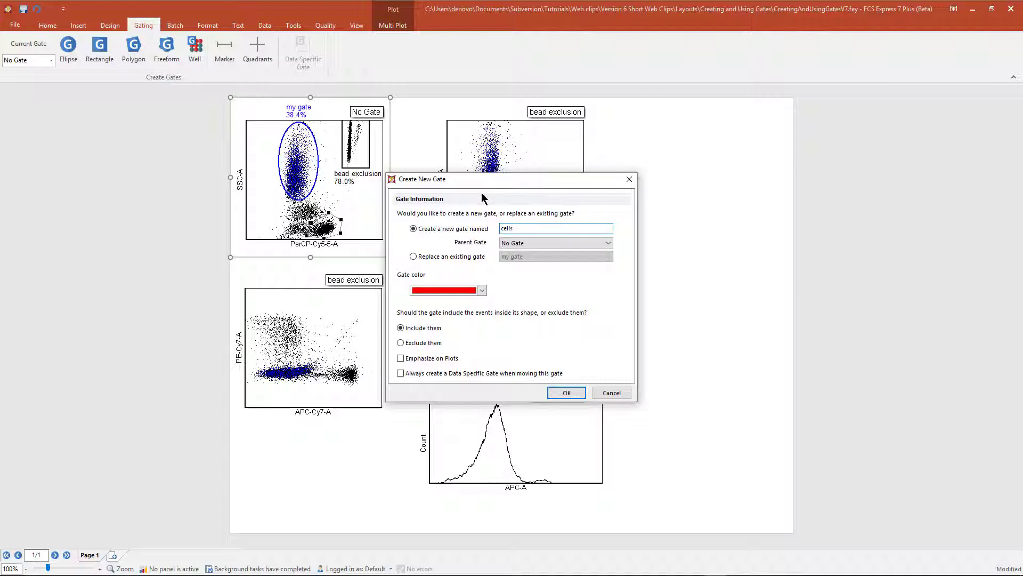
{"action": "key", "text": "Return"}
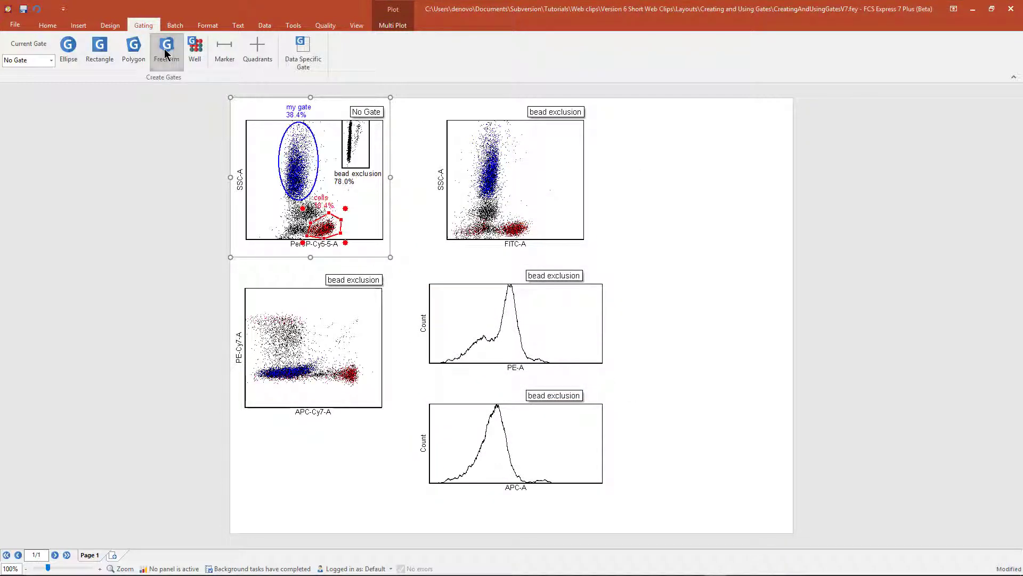
{"action": "left_click", "coordinate": [346, 193]}
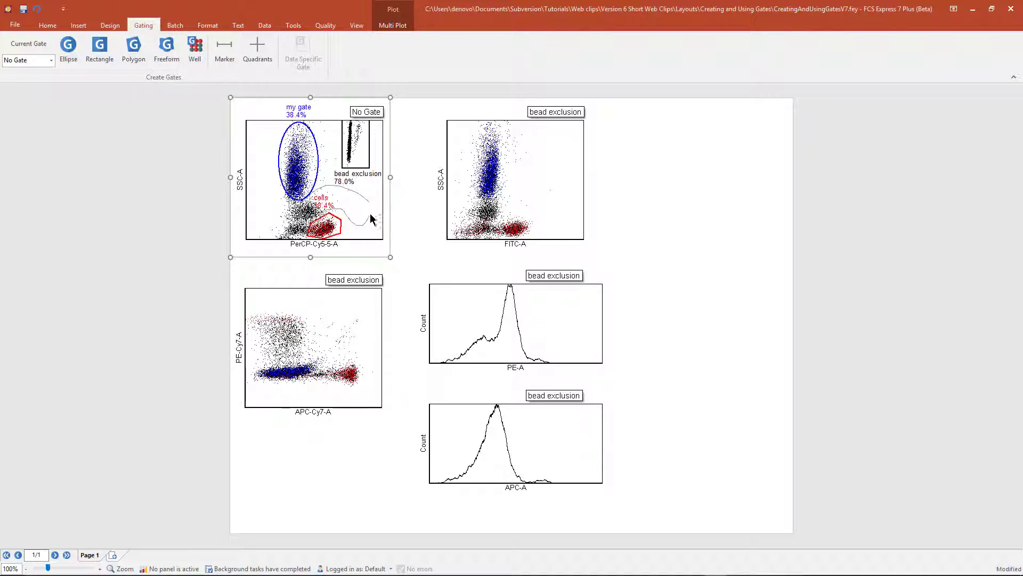
{"action": "left_click_drag", "start_coordinate": [371, 219], "coordinate": [376, 223]}
{"action": "left_click", "coordinate": [482, 290]}
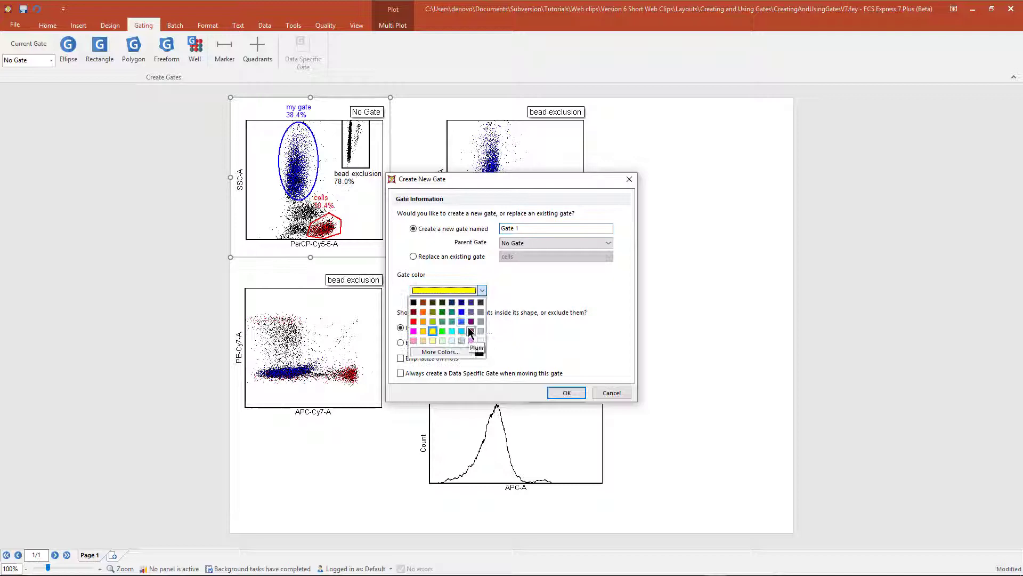
{"action": "left_click", "coordinate": [442, 331]}
{"action": "left_click", "coordinate": [578, 393]}
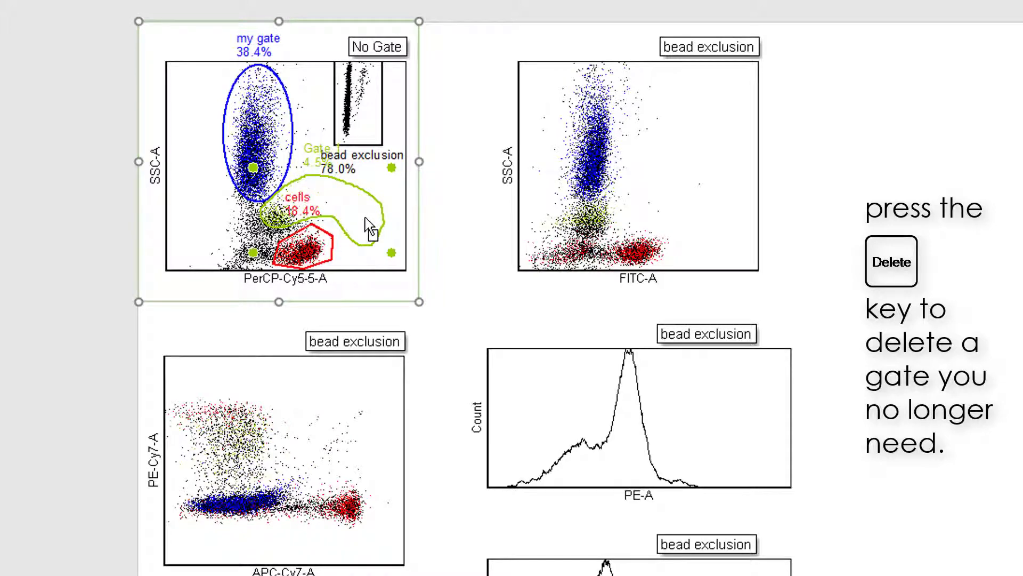
{"action": "key", "text": "Delete"}
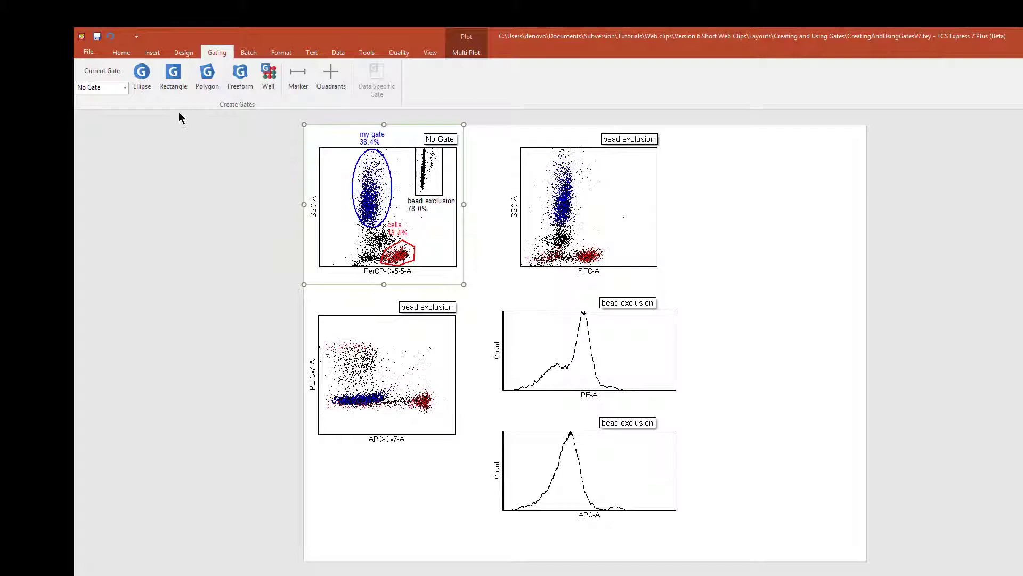
Draw a rectangle over the lower-right cluster and make it replace the cells polygon gate
{"action": "left_click", "coordinate": [172, 79]}
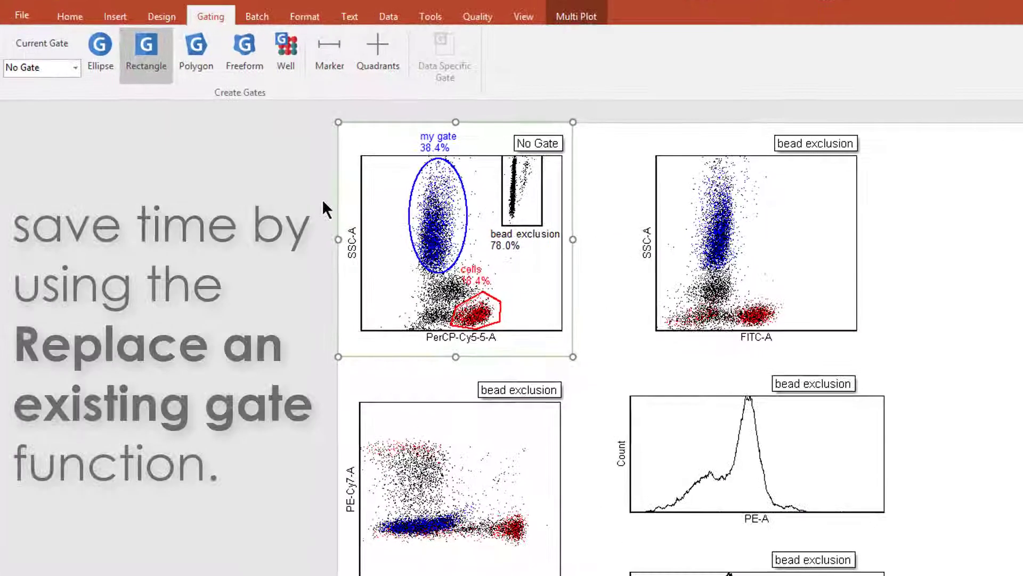
{"action": "left_click_drag", "start_coordinate": [519, 284], "coordinate": [455, 328]}
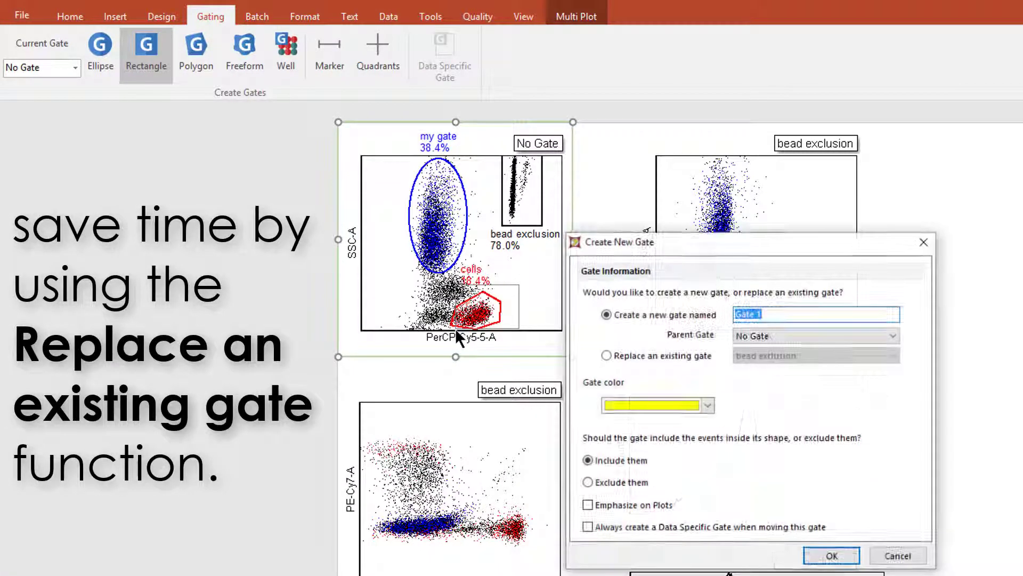
{"action": "left_click", "coordinate": [615, 353]}
{"action": "left_click", "coordinate": [805, 354]}
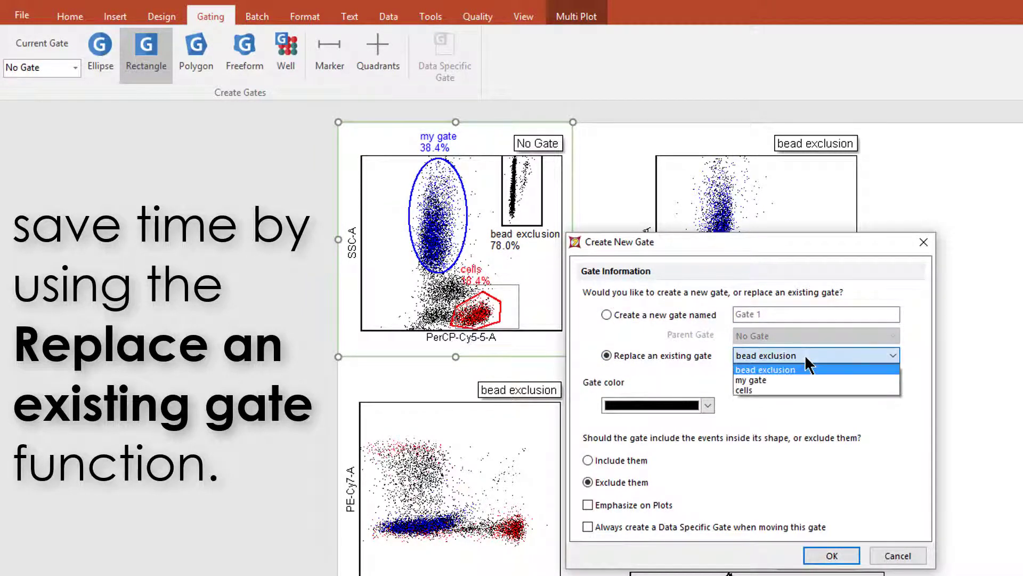
{"action": "left_click", "coordinate": [786, 388]}
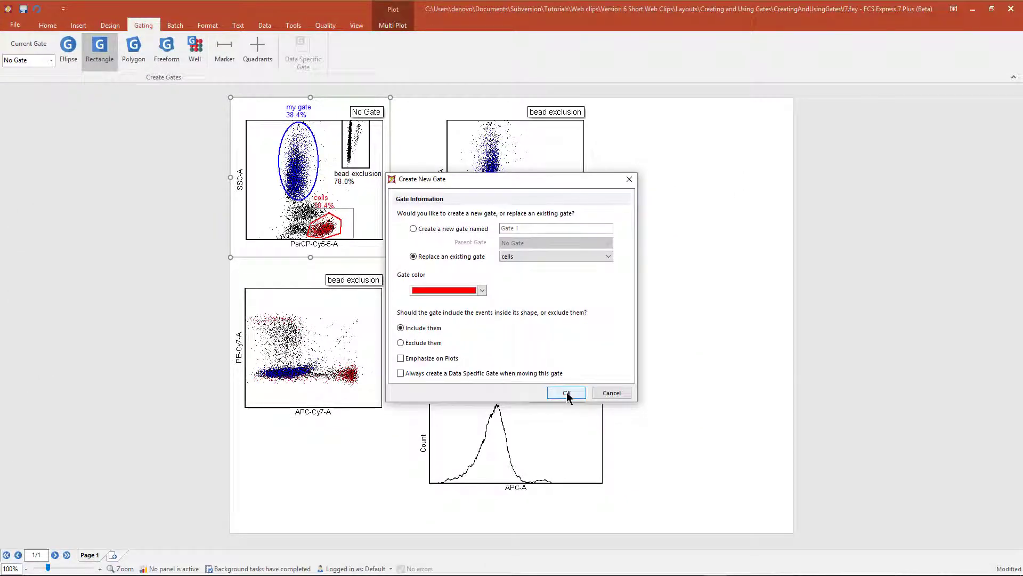
{"action": "left_click", "coordinate": [566, 393]}
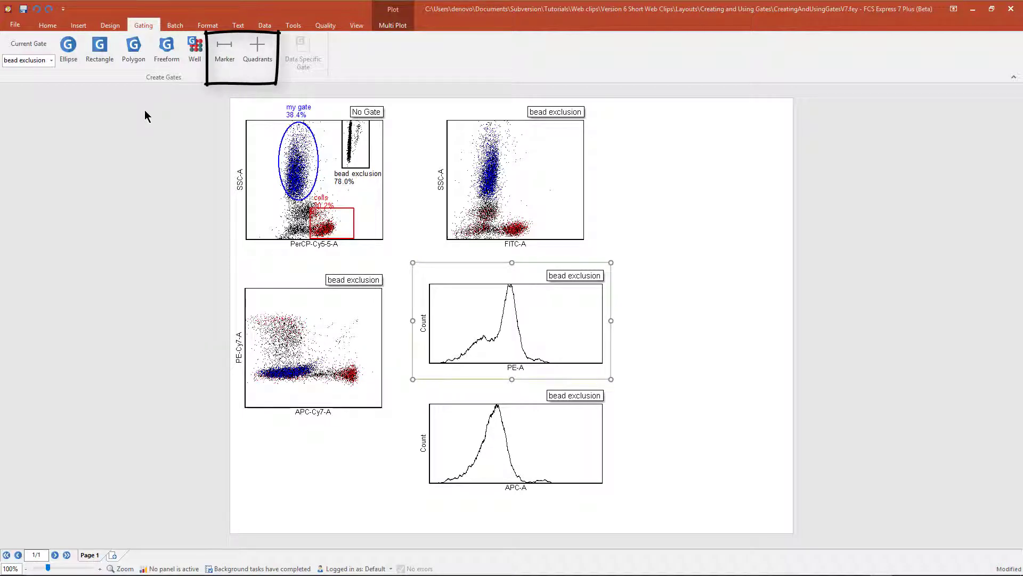
Draw marker M1 across the PE-A peak and place quadrants on the PE-Cy7 vs APC-Cy7 plot
{"action": "left_click", "coordinate": [223, 51]}
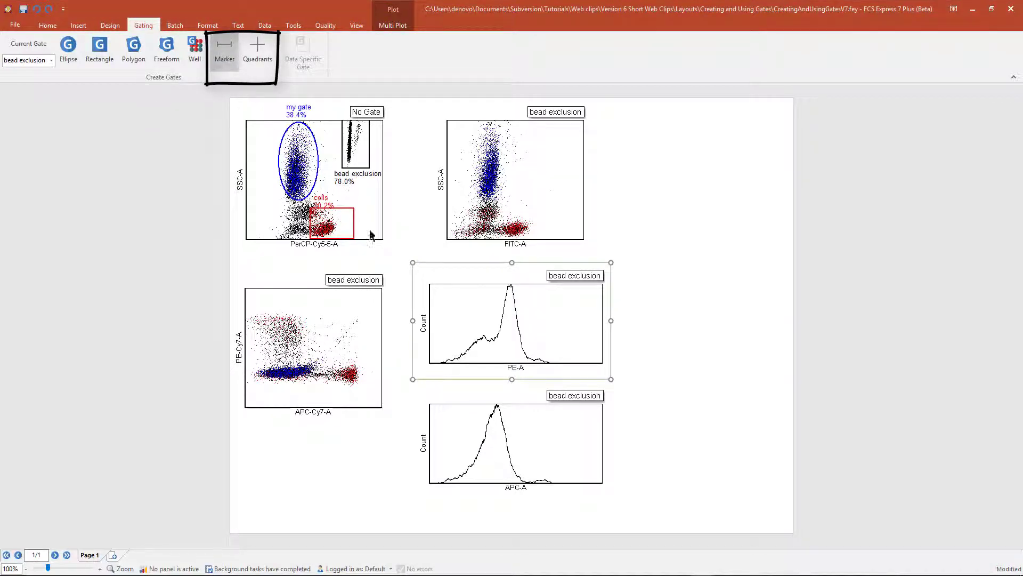
{"action": "mouse_move", "coordinate": [478, 324]}
{"action": "left_mouse_down"}
{"action": "mouse_move", "coordinate": [548, 324]}
{"action": "mouse_move", "coordinate": [486, 323]}
{"action": "mouse_move", "coordinate": [504, 319]}
{"action": "left_mouse_up"}
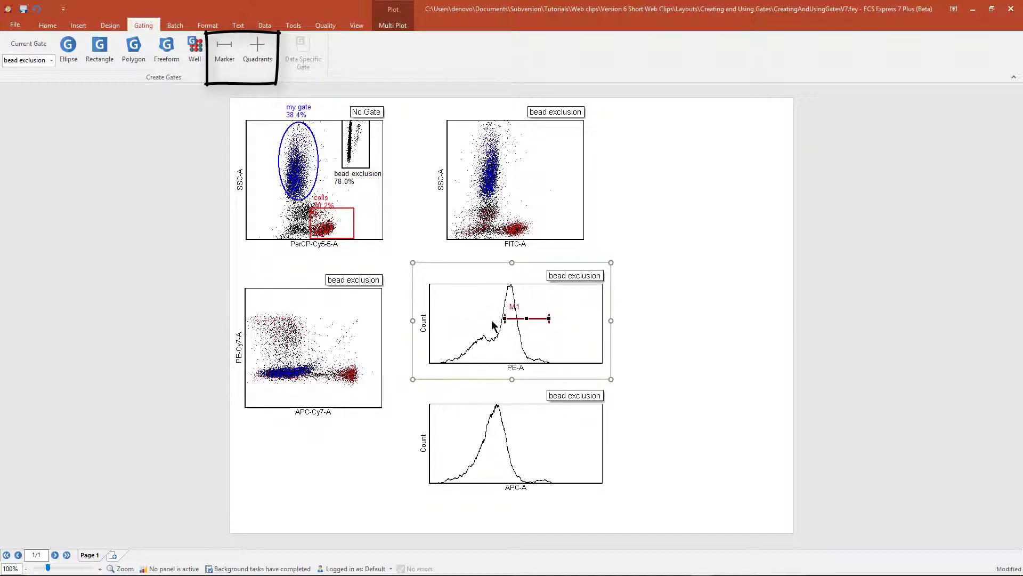
{"action": "left_click", "coordinate": [359, 326]}
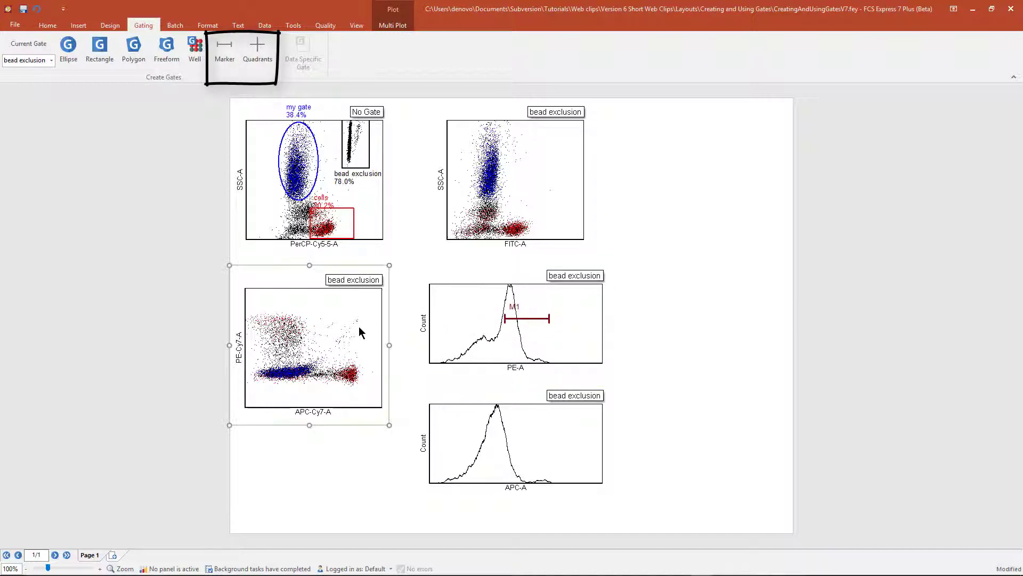
{"action": "left_click", "coordinate": [255, 53]}
{"action": "left_click", "coordinate": [321, 337]}
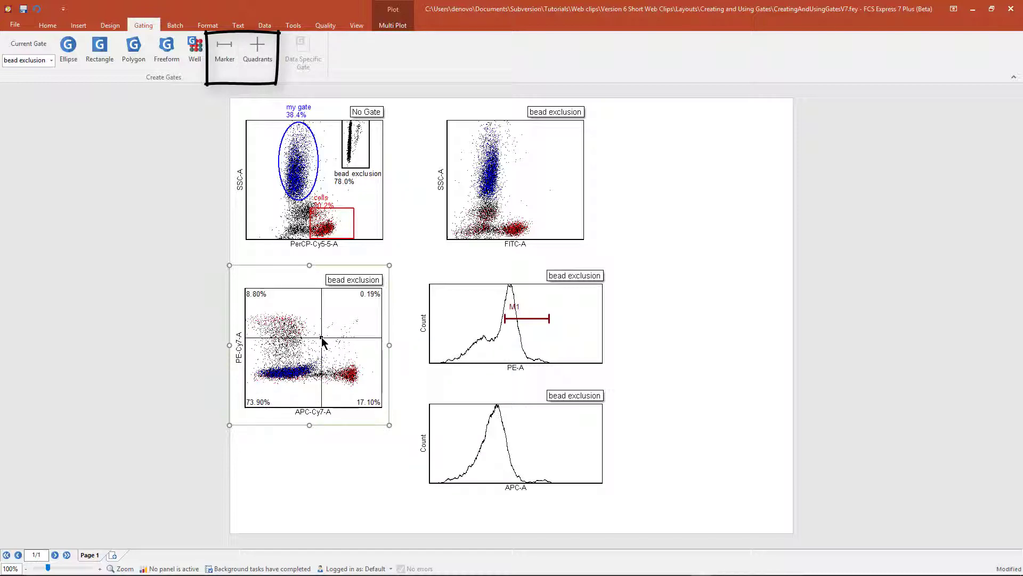
Change the quadrant type to Floating in the quadrant format options
{"action": "left_click", "coordinate": [212, 27]}
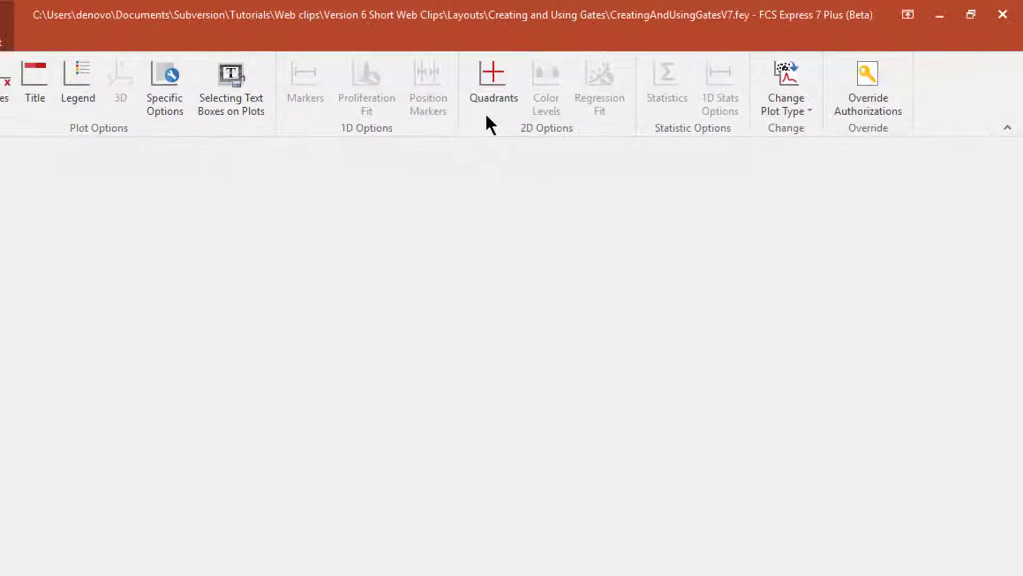
{"action": "left_click", "coordinate": [703, 51]}
{"action": "left_click", "coordinate": [892, 232]}
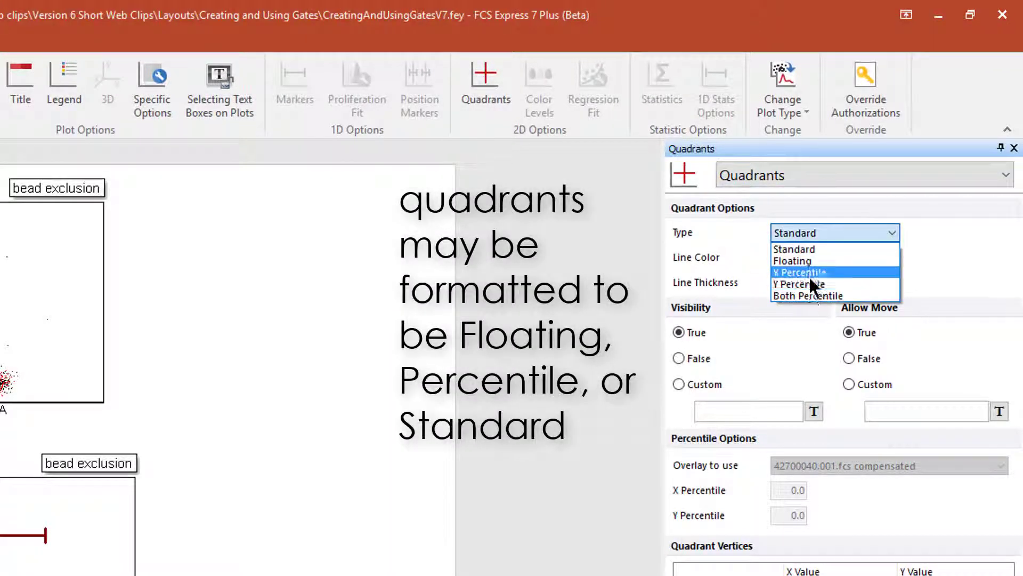
{"action": "left_click", "coordinate": [807, 261]}
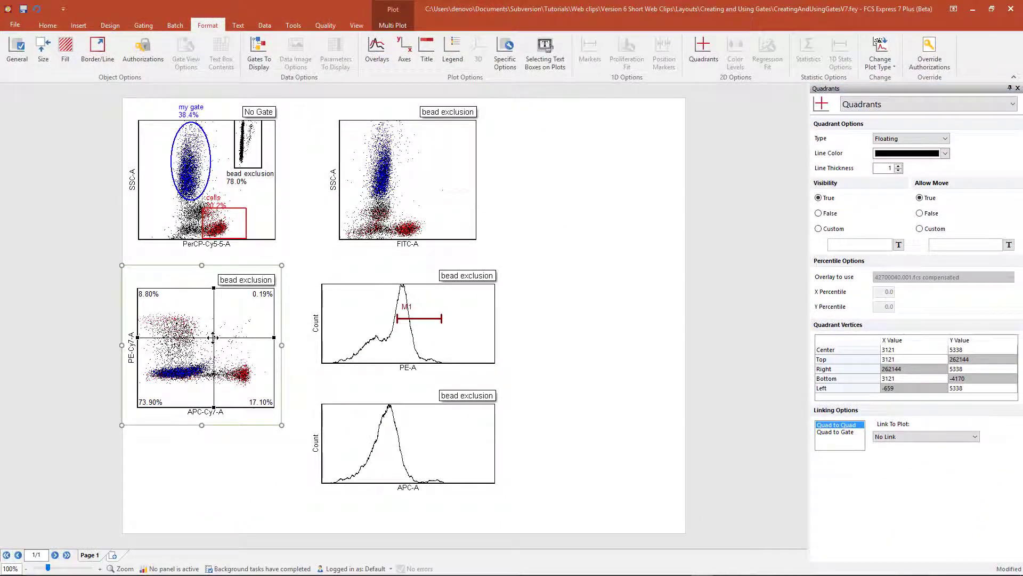
Lower the quadrant centre and tilt the left and top arms to separate the populations
{"action": "left_click_drag", "start_coordinate": [213, 337], "coordinate": [213, 353]}
{"action": "left_click_drag", "start_coordinate": [138, 352], "coordinate": [137, 358]}
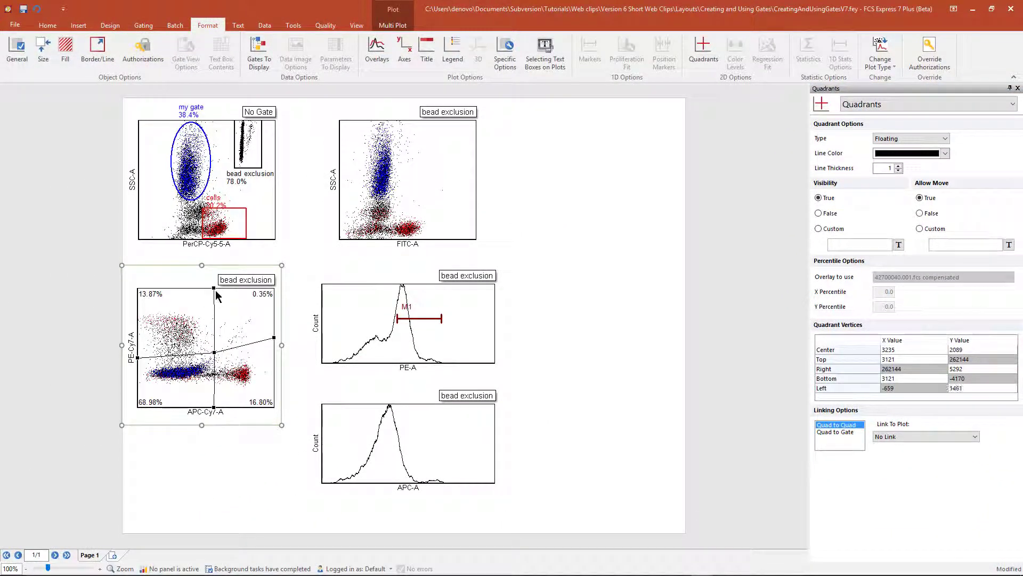
{"action": "left_click_drag", "start_coordinate": [214, 288], "coordinate": [222, 292]}
Turn the lower-left quadrant into a linked gate named 'quadrant gate'
{"action": "right_click", "coordinate": [264, 316]}
{"action": "mouse_move", "coordinate": [293, 315]}
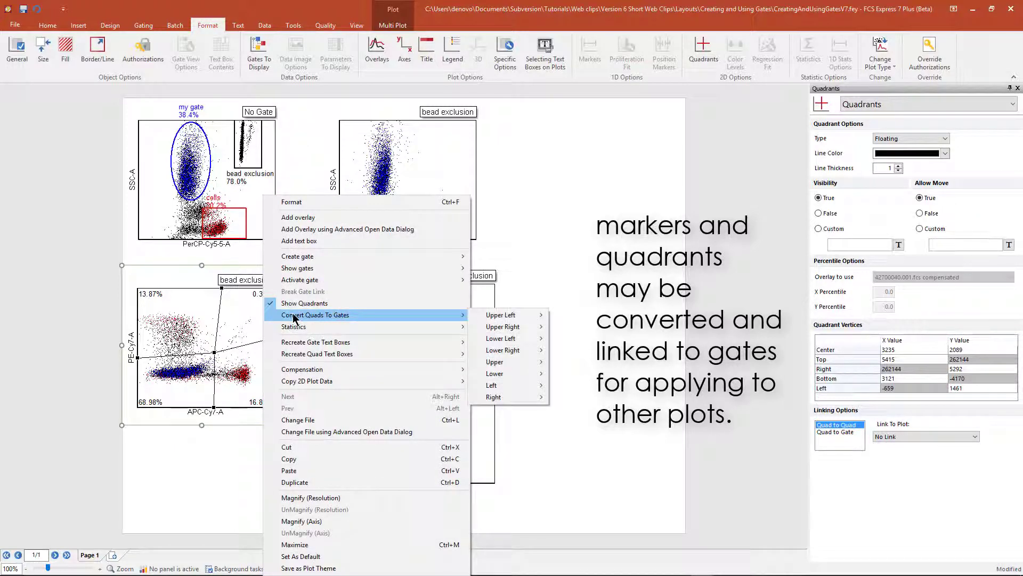
{"action": "mouse_move", "coordinate": [512, 339]}
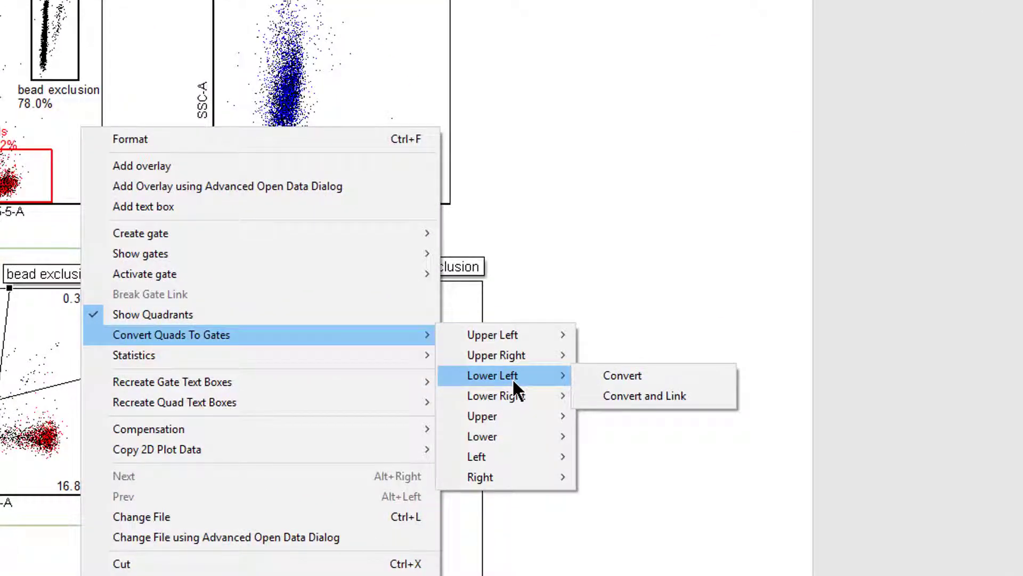
{"action": "left_click", "coordinate": [637, 397]}
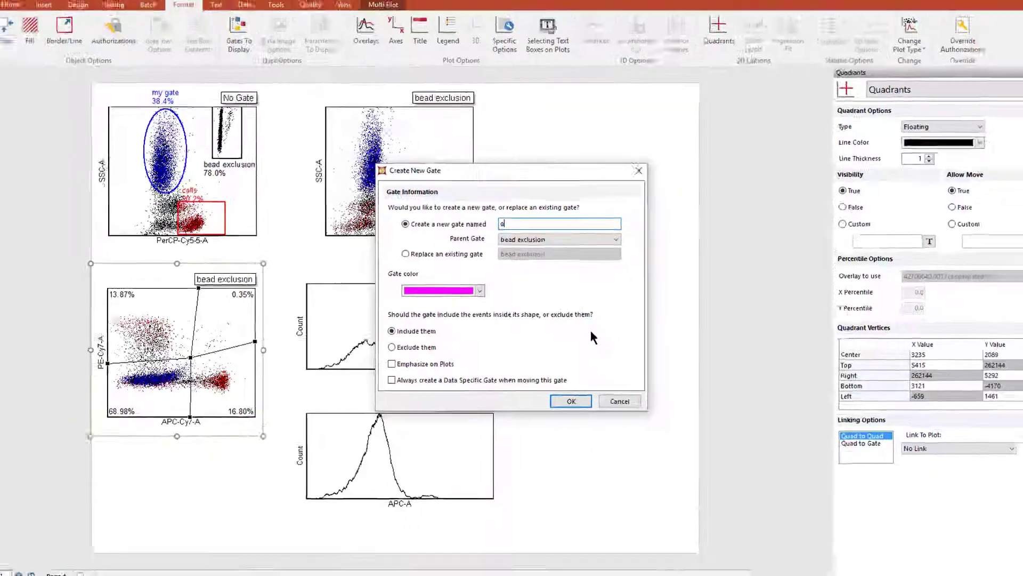
{"action": "type", "text": "quadrant gate"}
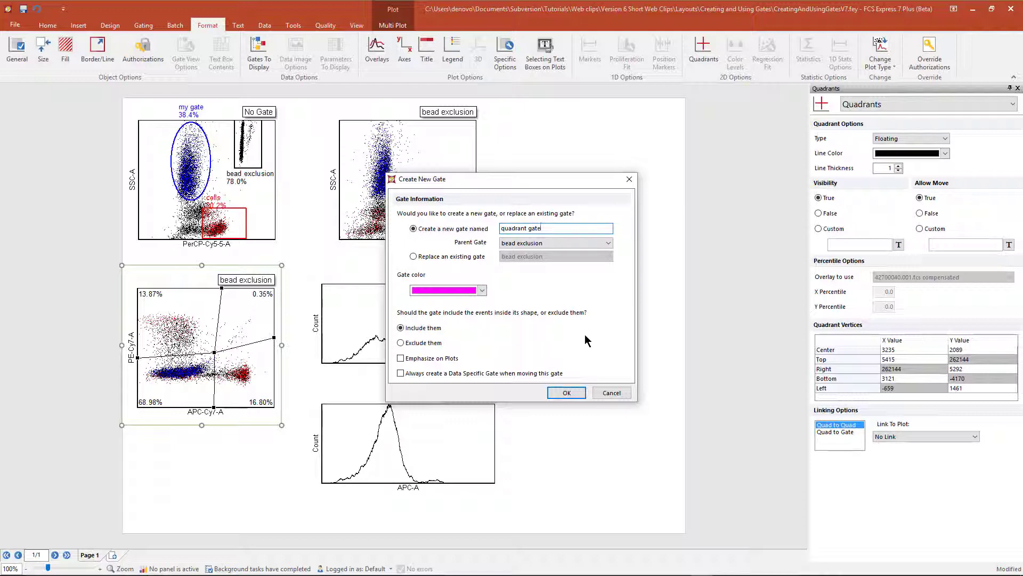
{"action": "left_click", "coordinate": [568, 395]}
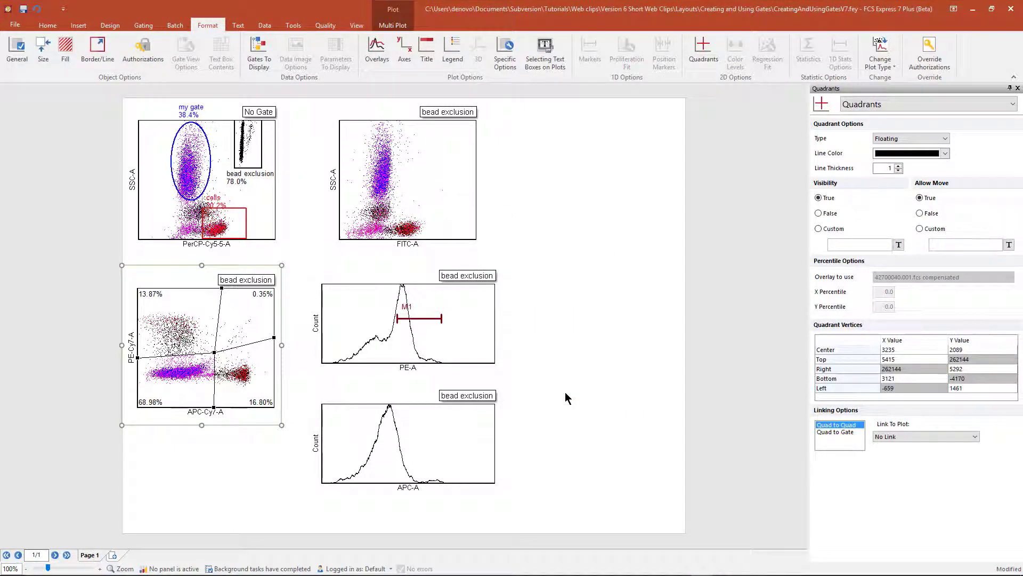
Nudge the quadrant crossing and left arm lower, and shift the cells rectangle left and down
{"action": "mouse_move", "coordinate": [214, 352]}
{"action": "left_mouse_down"}
{"action": "mouse_move", "coordinate": [185, 383]}
{"action": "mouse_move", "coordinate": [217, 356]}
{"action": "left_mouse_up"}
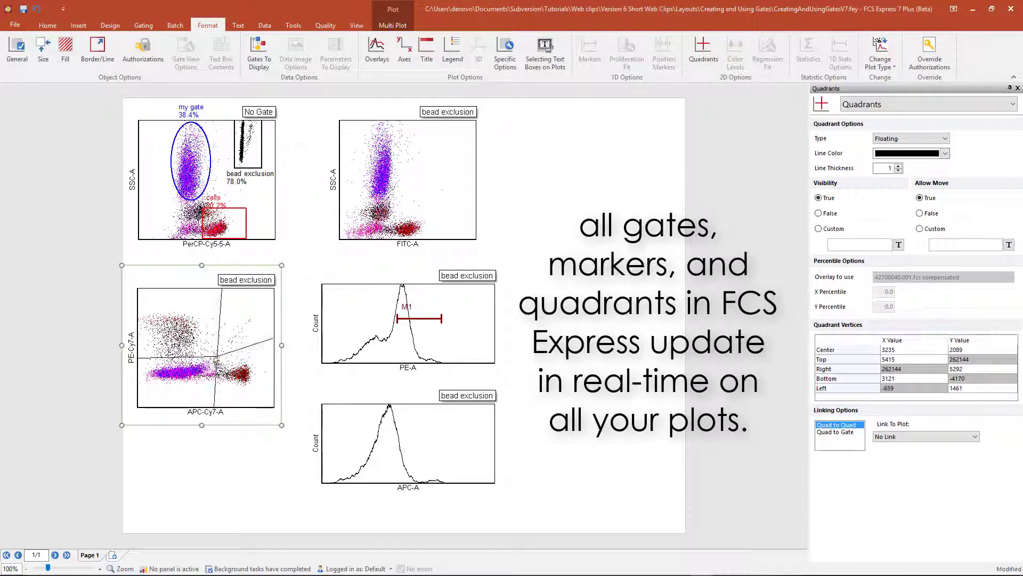
{"action": "left_click_drag", "start_coordinate": [141, 361], "coordinate": [138, 365]}
{"action": "left_click_drag", "start_coordinate": [224, 223], "coordinate": [221, 225]}
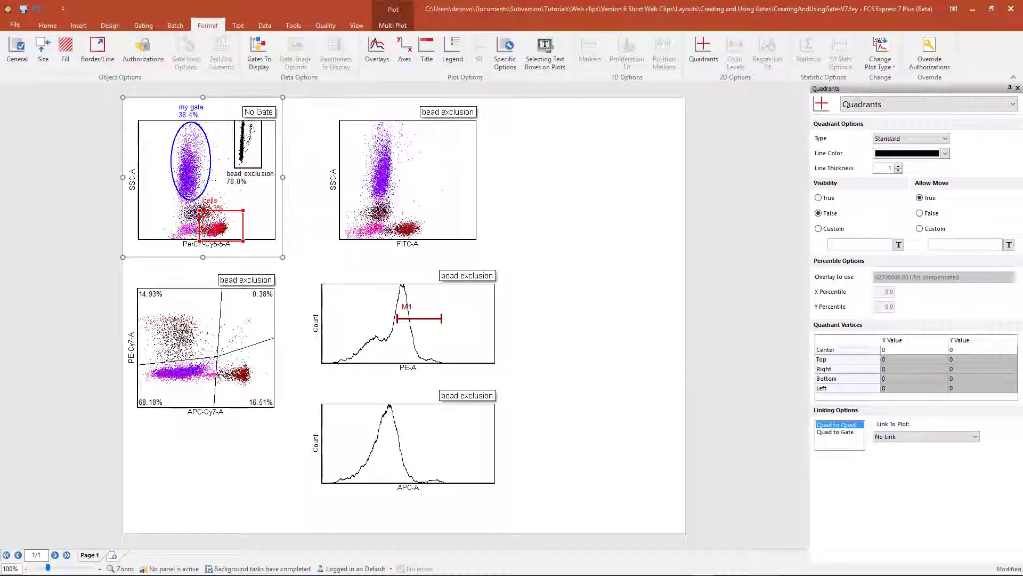
Apply the cells gate, then my gate, to the SSC-A vs FITC-A plot
{"action": "left_click", "coordinate": [293, 248]}
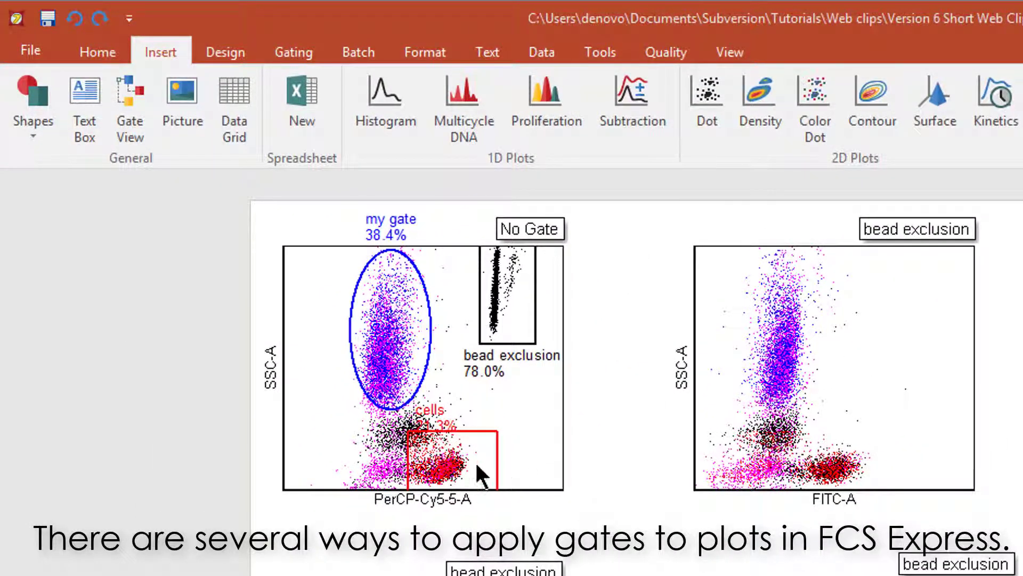
{"action": "left_click", "coordinate": [454, 463]}
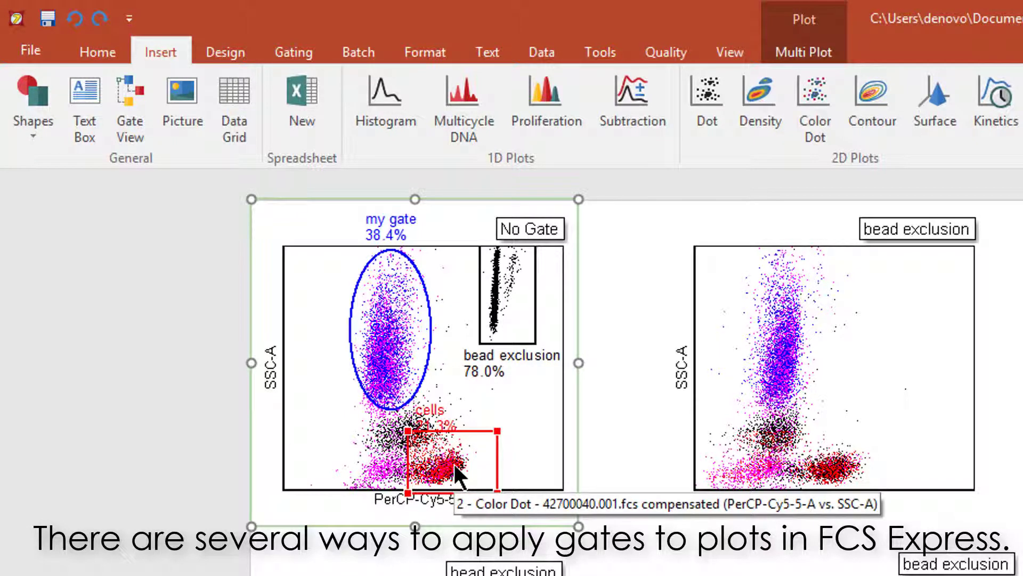
{"action": "left_click_drag", "start_coordinate": [440, 462], "coordinate": [781, 434]}
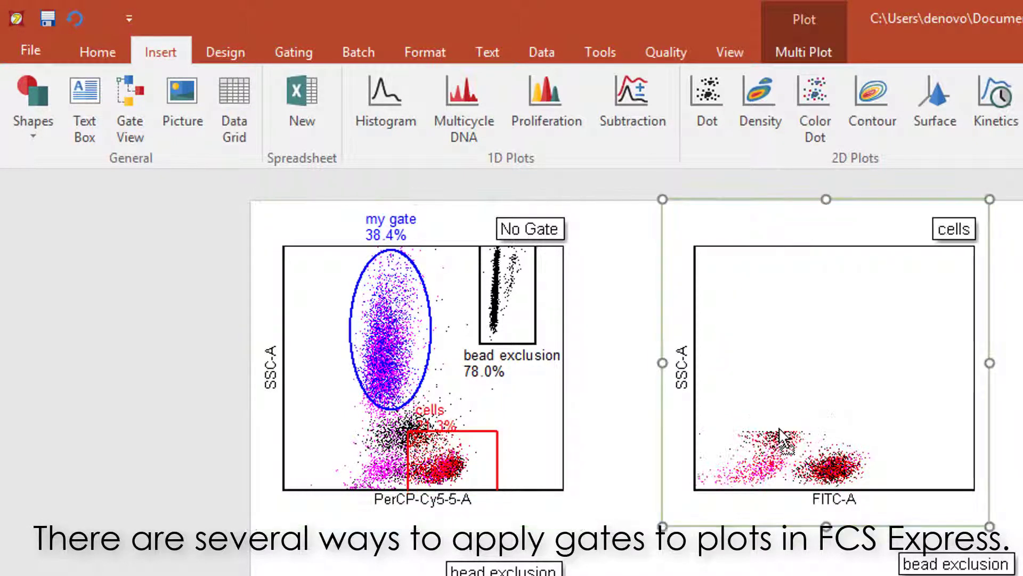
{"action": "left_click_drag", "start_coordinate": [398, 327], "coordinate": [760, 362]}
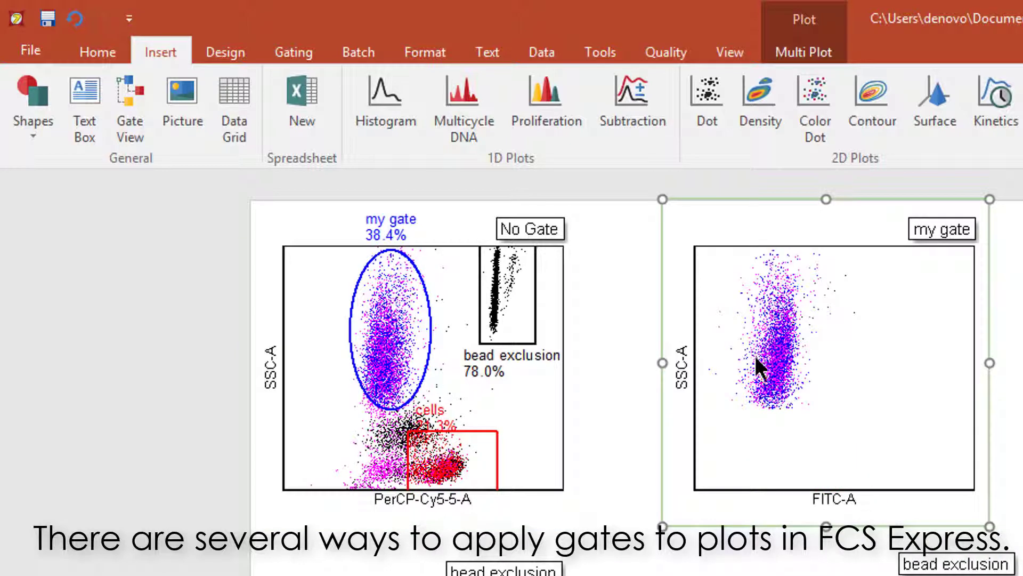
Select the PE-A and APC-A histograms together and set their current gate to cells
{"action": "left_click", "coordinate": [292, 52]}
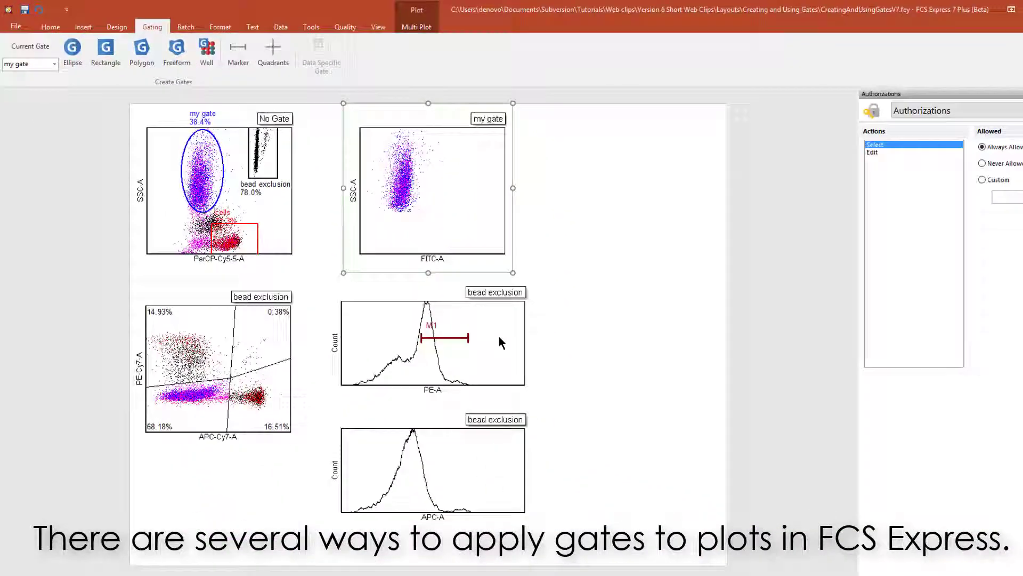
{"action": "left_click", "coordinate": [500, 343]}
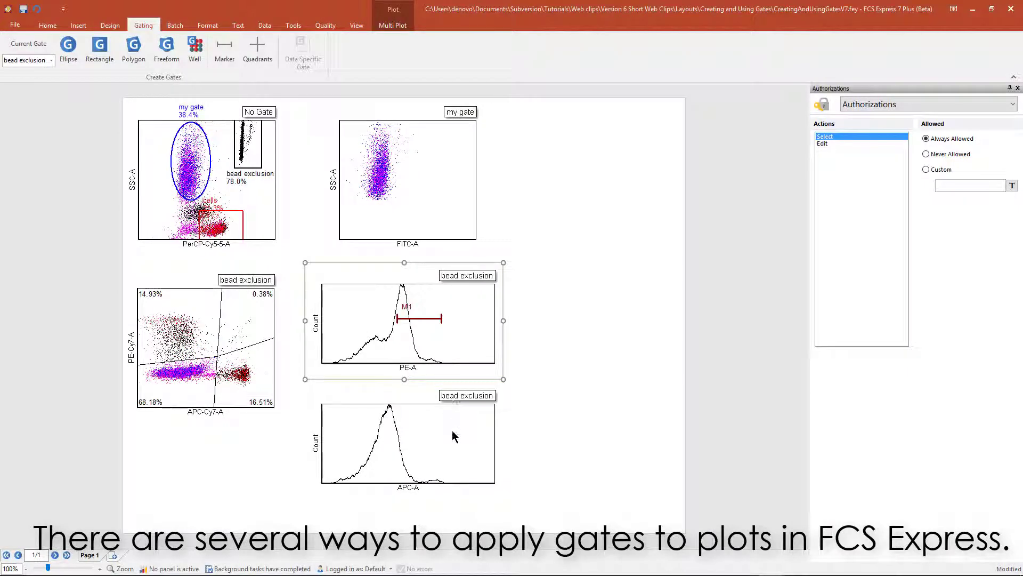
{"action": "left_click", "coordinate": [481, 463], "text": "ctrl"}
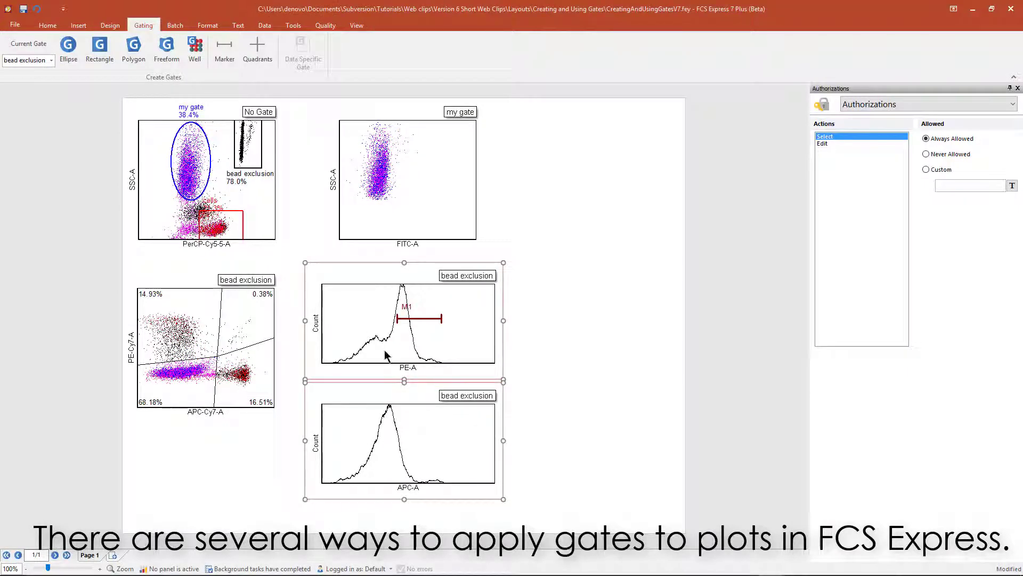
{"action": "left_click", "coordinate": [51, 61]}
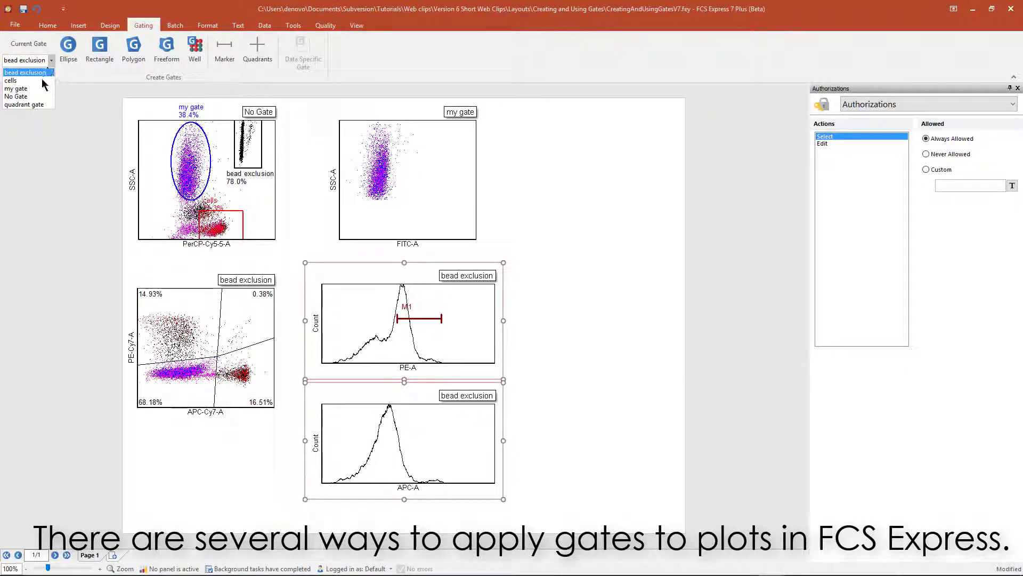
{"action": "left_click", "coordinate": [37, 81]}
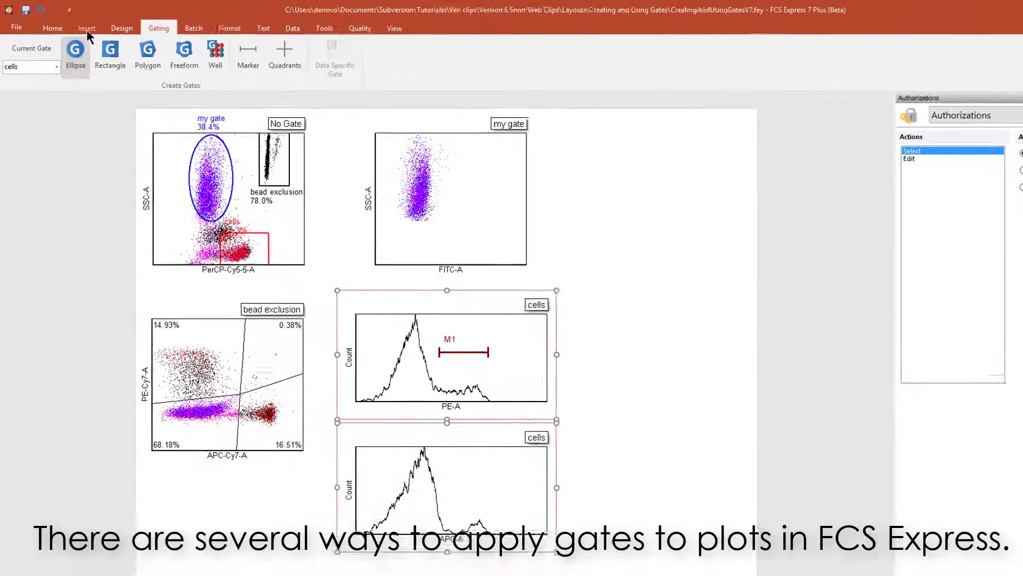
Insert a Gate View legend right of the plots and drag cells from it onto the PE-Cy7 vs APC-Cy7 plot
{"action": "left_click", "coordinate": [78, 26]}
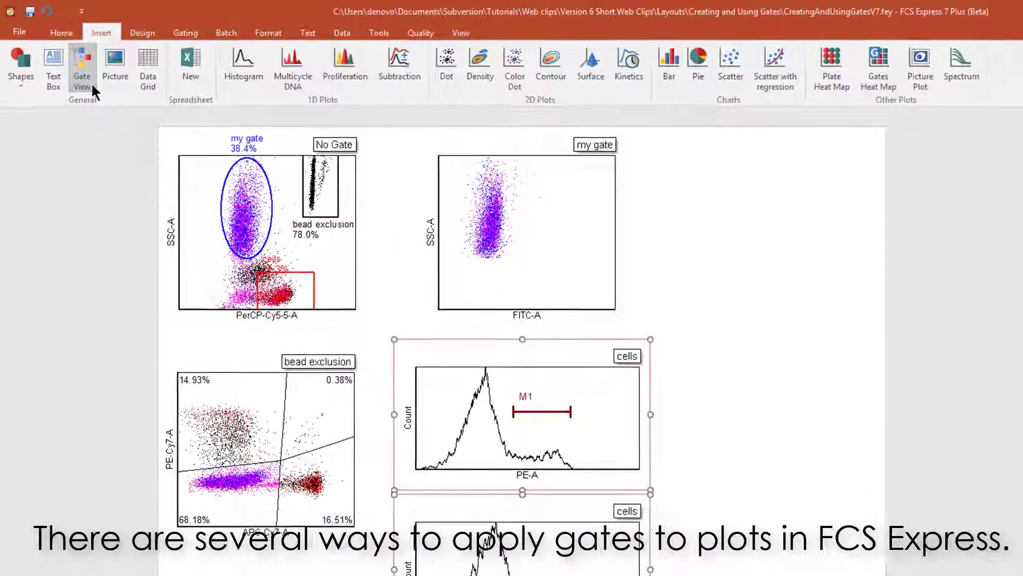
{"action": "left_click_drag", "start_coordinate": [696, 149], "coordinate": [853, 364]}
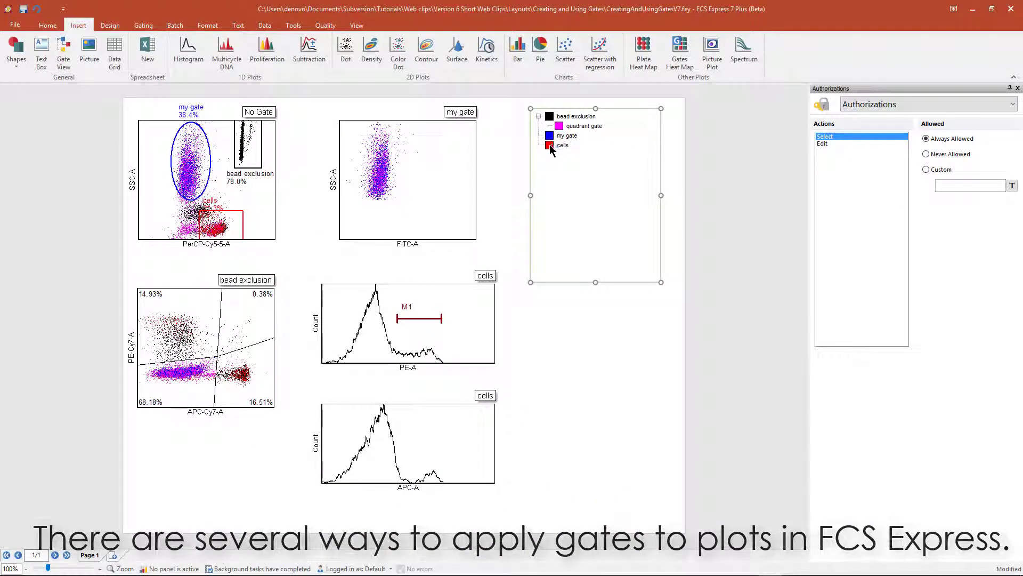
{"action": "left_click_drag", "start_coordinate": [559, 145], "coordinate": [268, 333]}
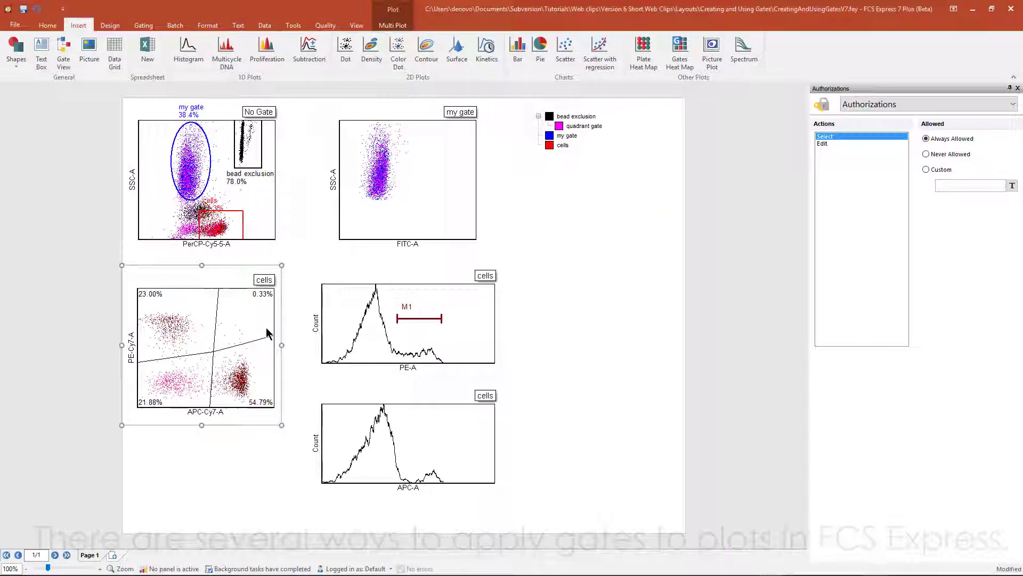
Edit my gate from the Gate View, renaming it to 'SSC-hi' while keeping it blue
{"action": "left_click", "coordinate": [596, 163]}
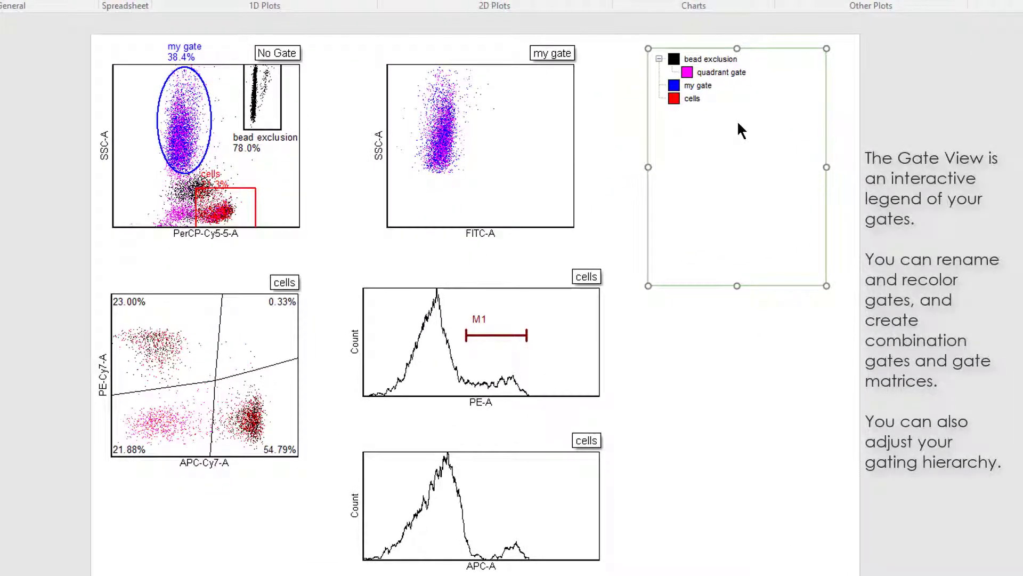
{"action": "double_click", "coordinate": [674, 87]}
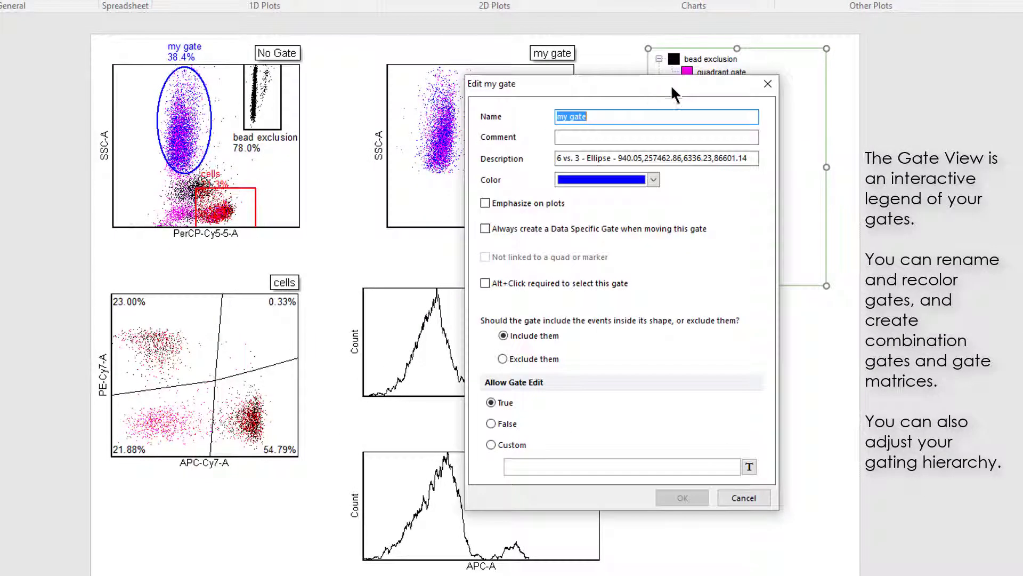
{"action": "left_click_drag", "start_coordinate": [612, 86], "coordinate": [441, 103]}
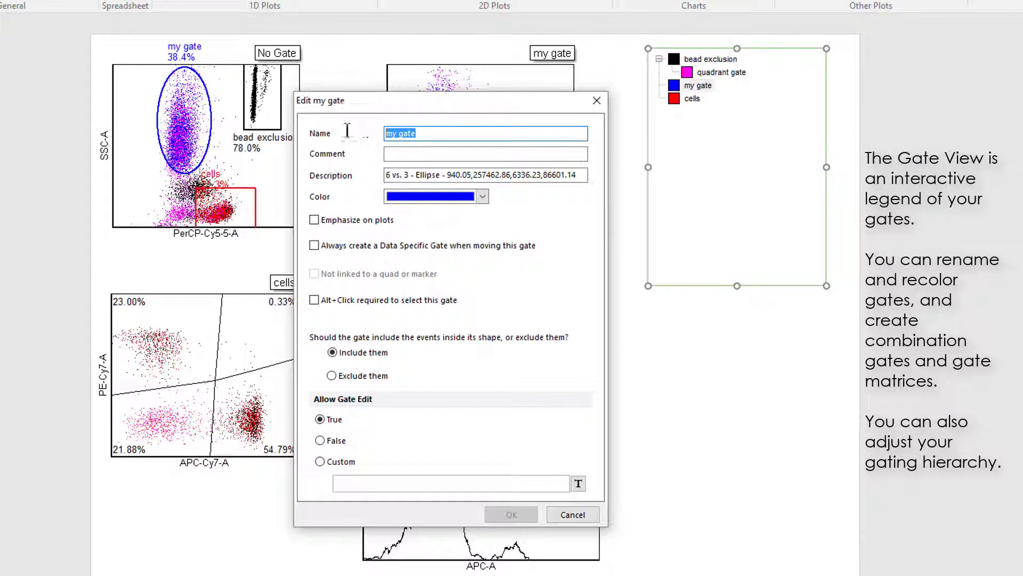
{"action": "type", "text": "SSC-hi"}
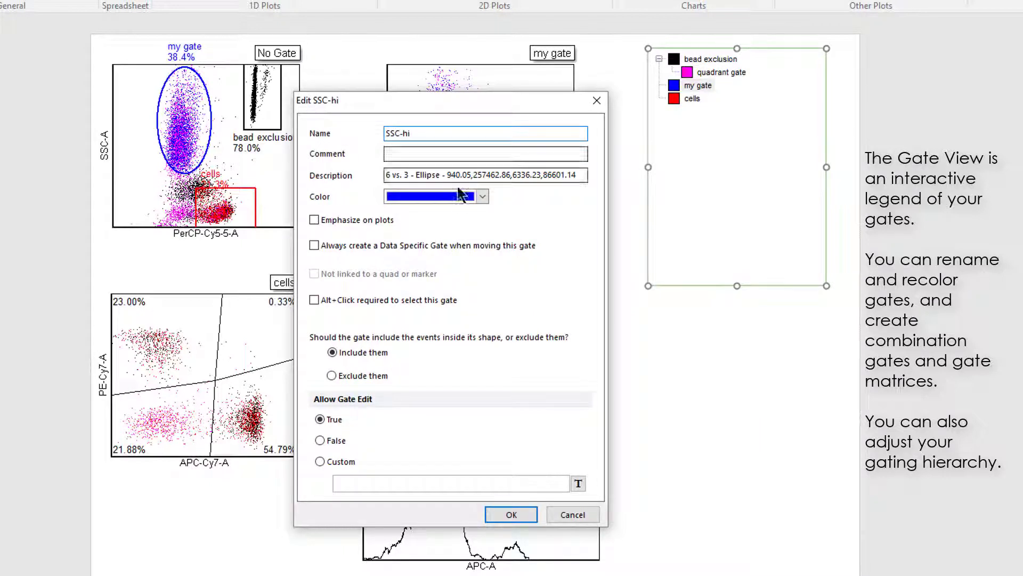
{"action": "left_click", "coordinate": [462, 197]}
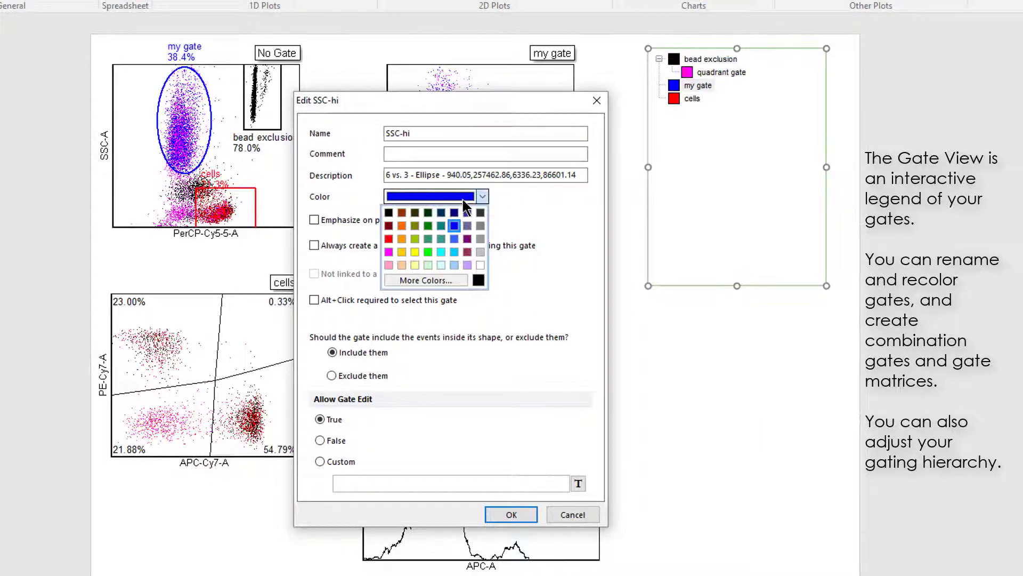
{"action": "left_click", "coordinate": [462, 200]}
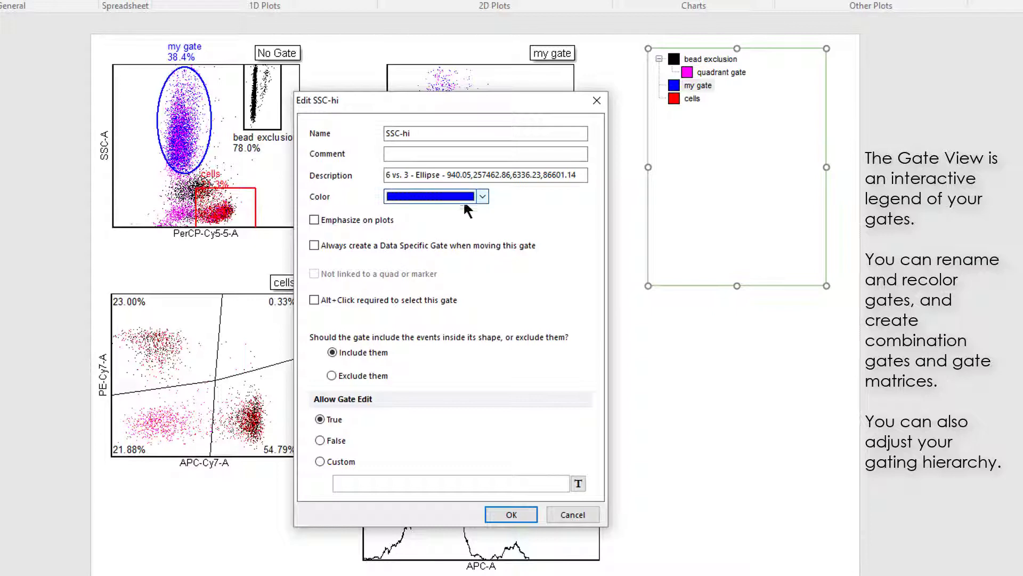
{"action": "left_click", "coordinate": [521, 511]}
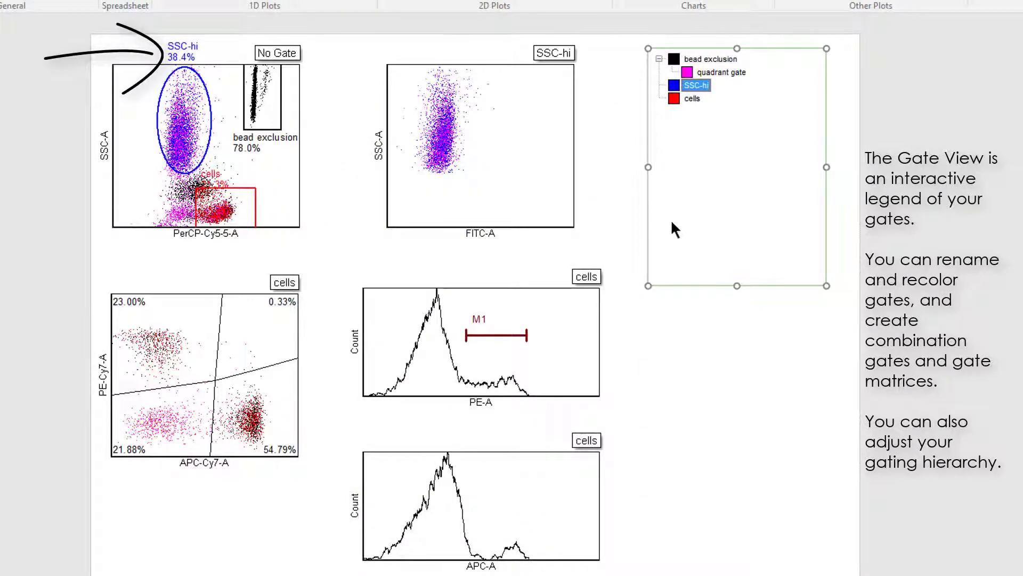
Create a bright green combination gate named 'combination' with the formula 'SSC-hi and cells'
{"action": "right_click", "coordinate": [673, 107]}
{"action": "left_click", "coordinate": [705, 136]}
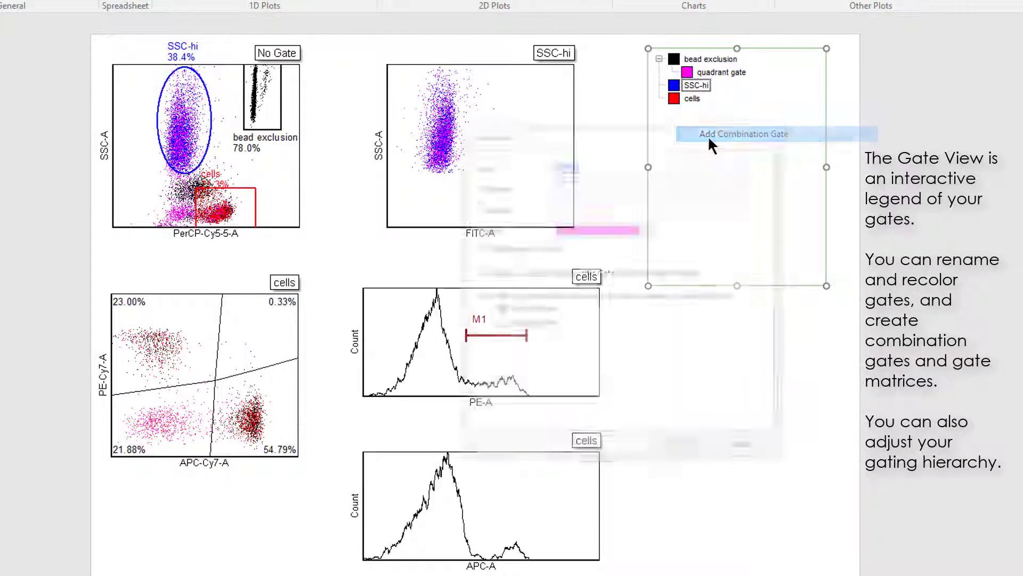
{"action": "type", "text": "comb"}
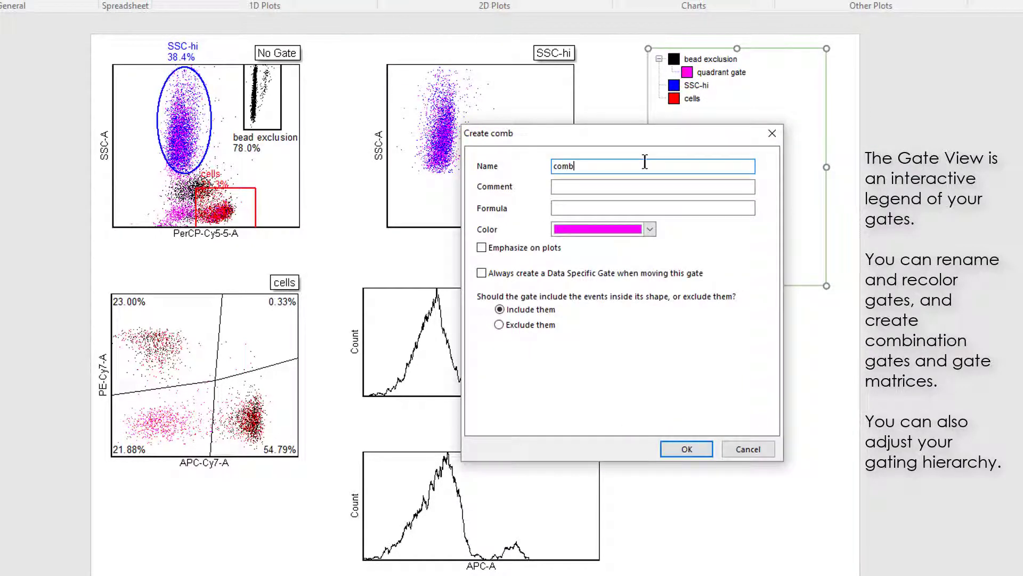
{"action": "type", "text": "ination"}
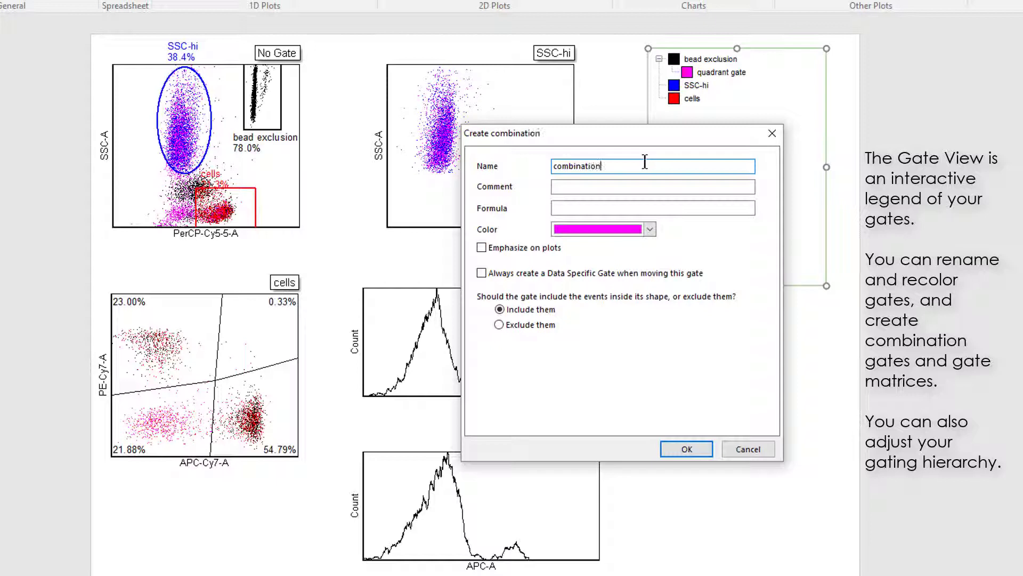
{"action": "left_click", "coordinate": [650, 228]}
{"action": "left_click", "coordinate": [596, 285]}
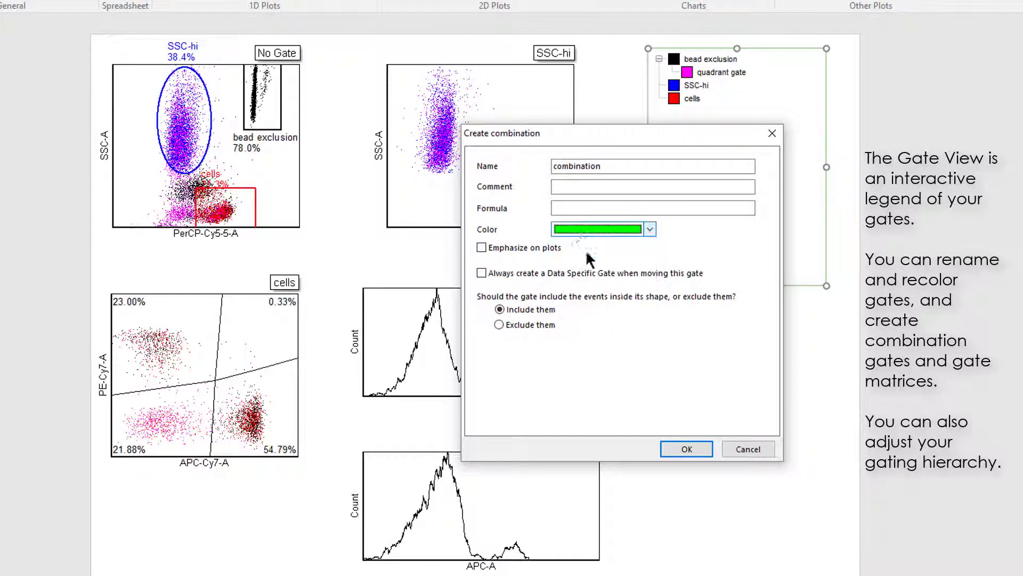
{"action": "left_click", "coordinate": [570, 208]}
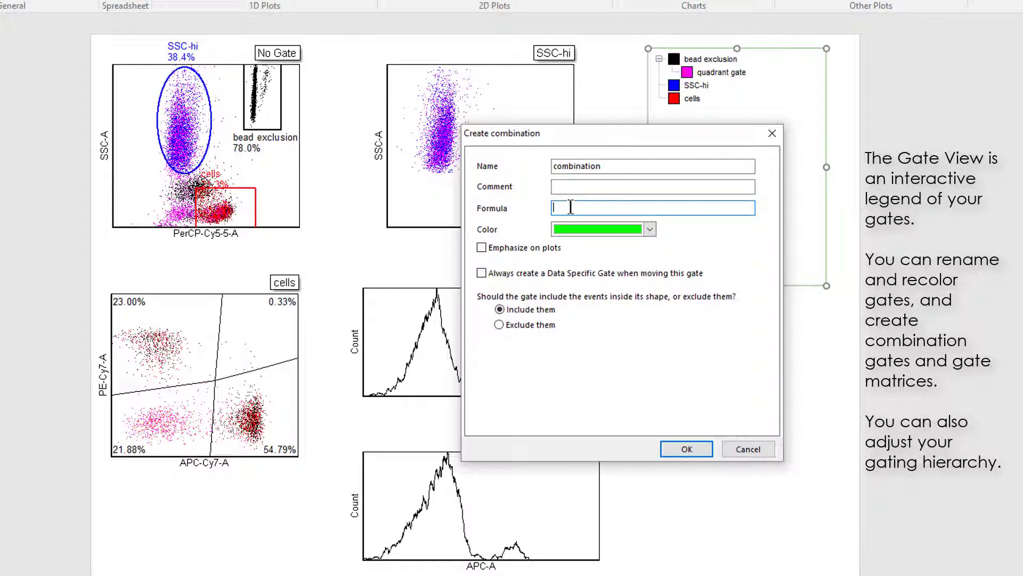
{"action": "type", "text": "ssC-hi and cells"}
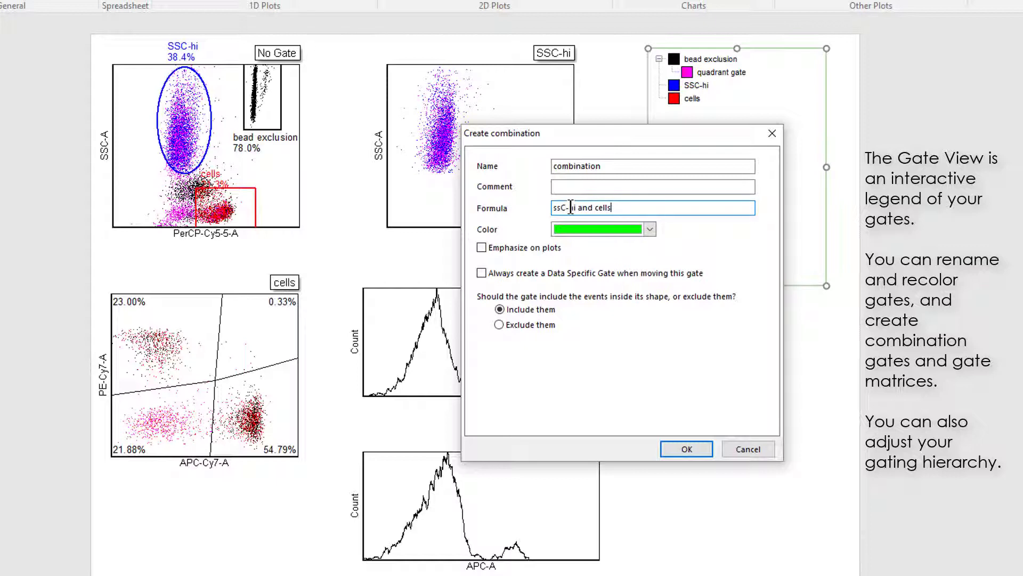
{"action": "left_click", "coordinate": [684, 450]}
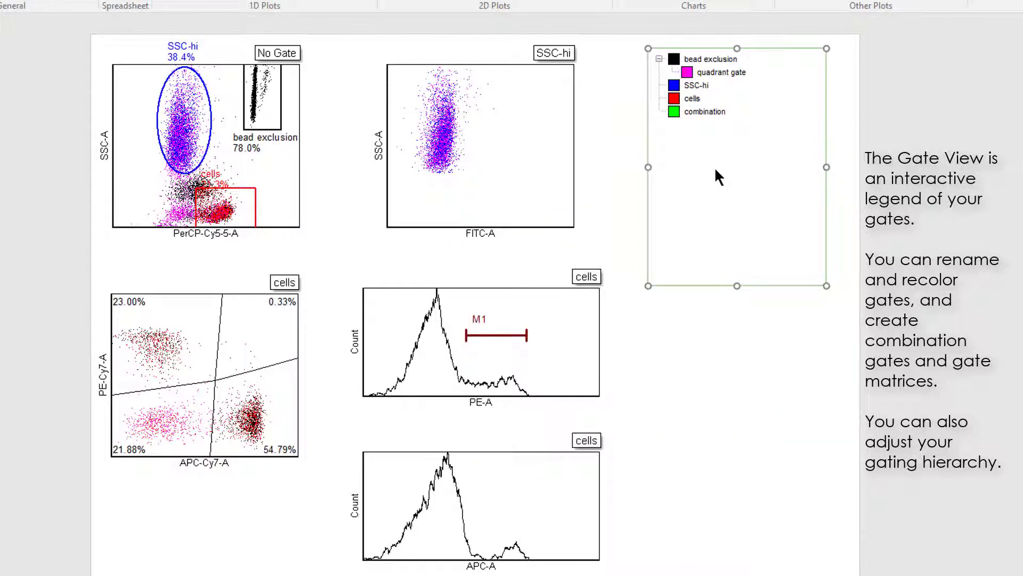
Select the SSC-hi, cells, combination and bead exclusion gates in the Gate View
{"action": "left_click", "coordinate": [675, 88]}
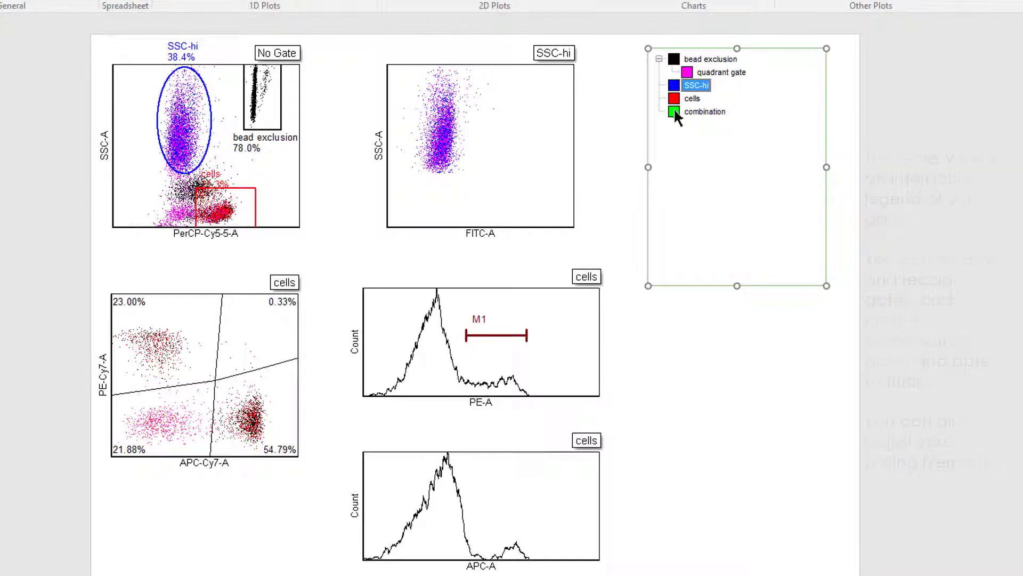
{"action": "left_click", "coordinate": [675, 112], "text": "shift"}
{"action": "left_click", "coordinate": [676, 61], "text": "ctrl"}
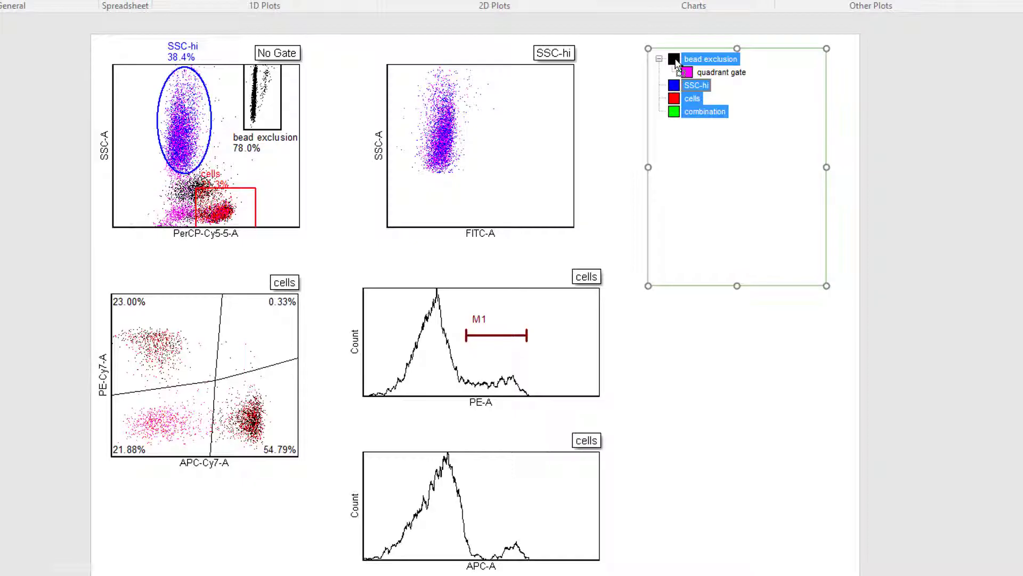